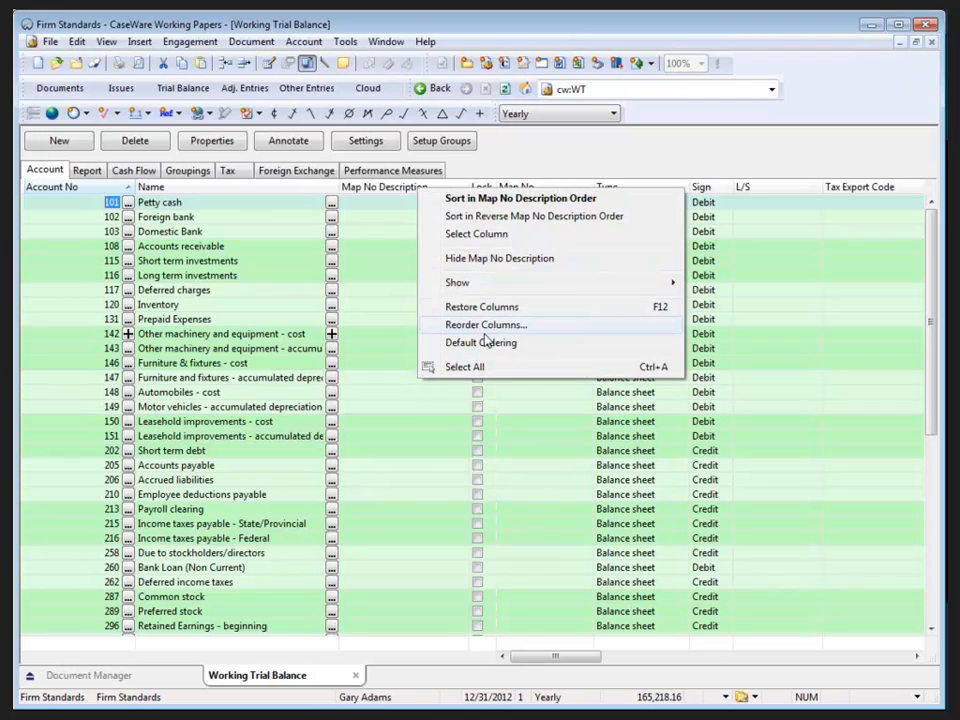
Step: Reset the account columns to the default ordering and open the Working Trial Balance
left_click(483, 343)
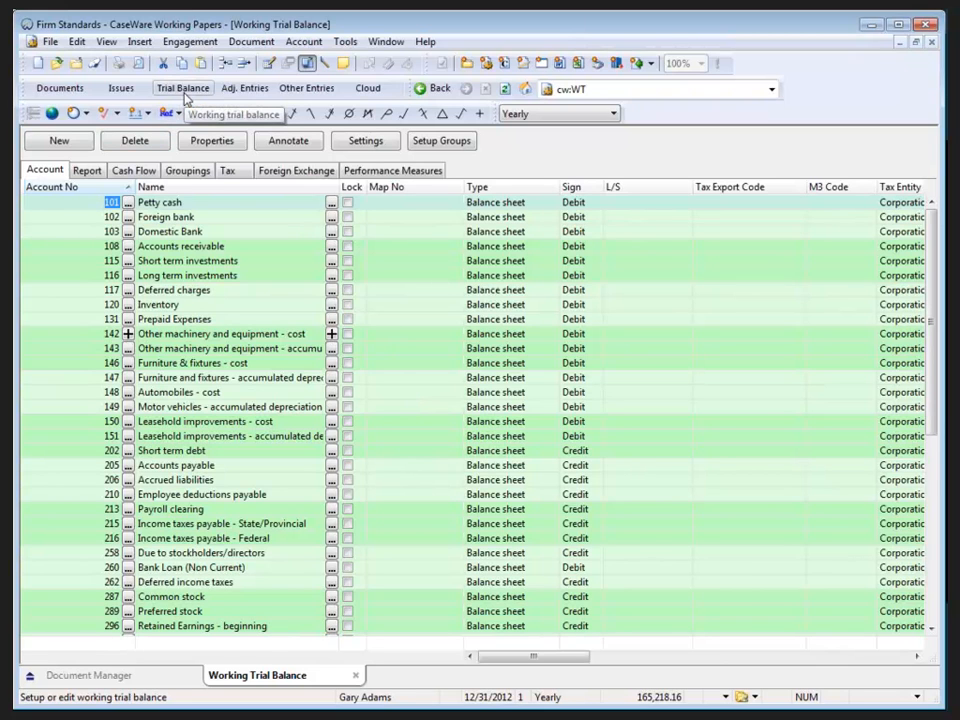
left_click(305, 42)
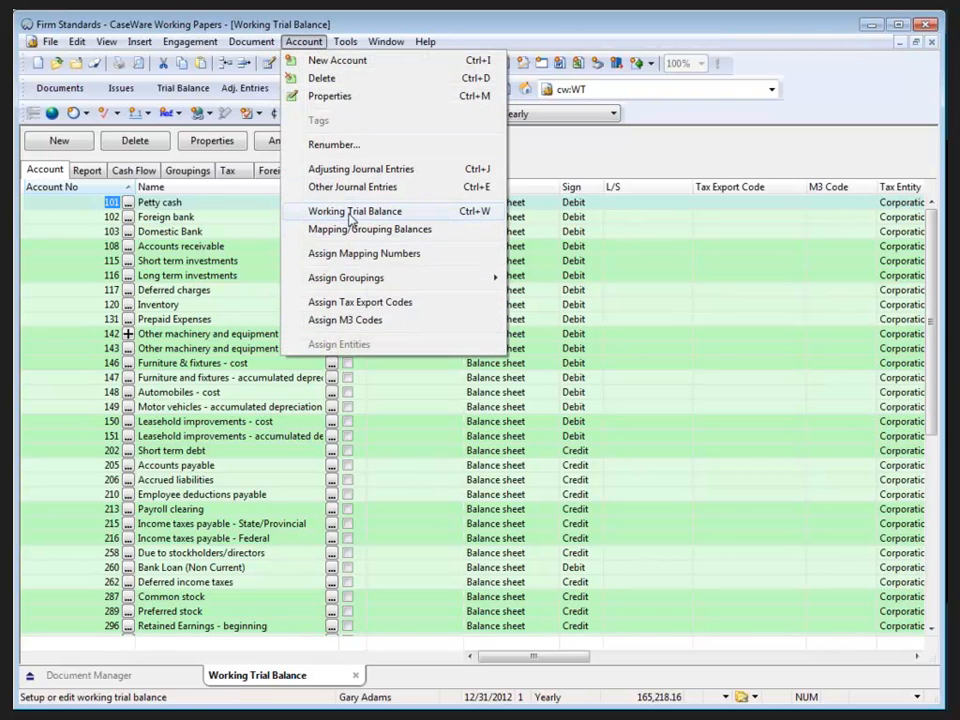
left_click(352, 212)
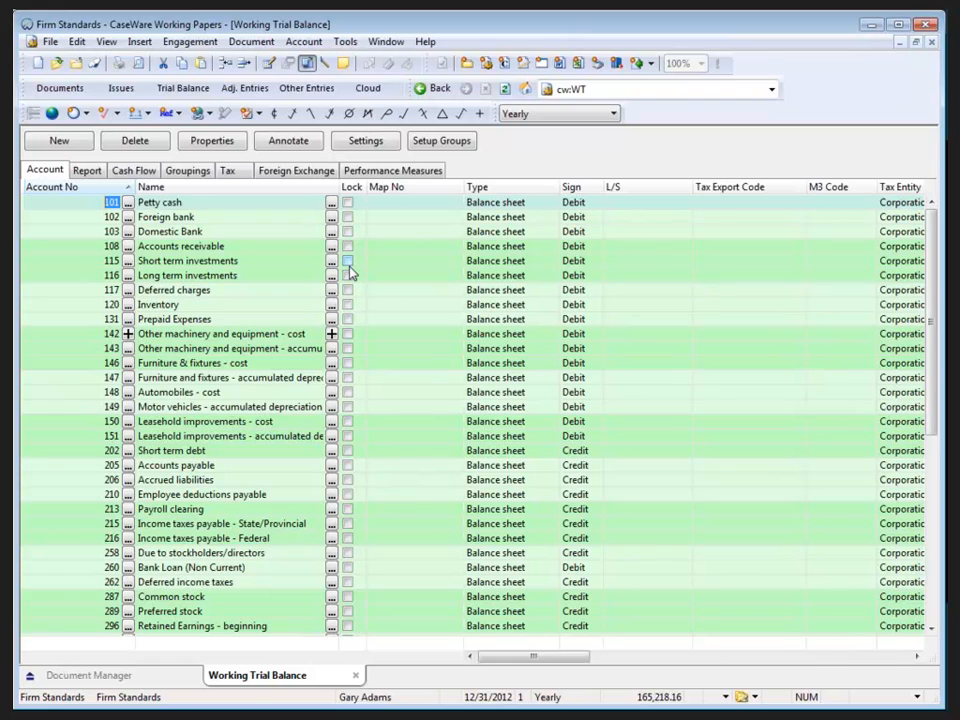
Step: Assign map number 111 to the Petty cash, Foreign bank and Domestic Bank accounts
left_click(399, 206)
type("111")
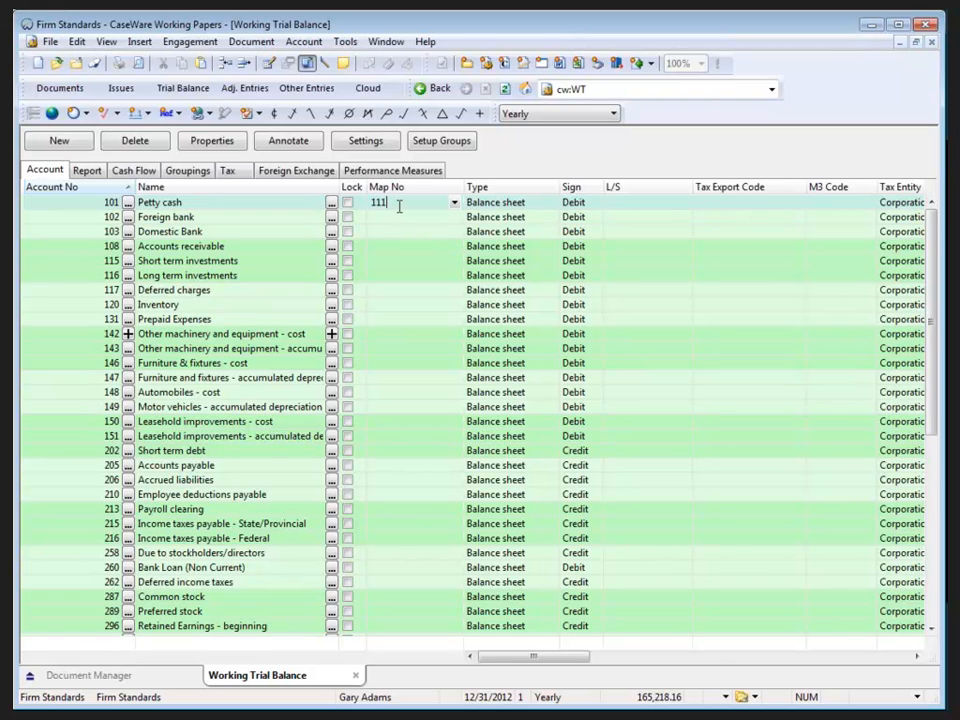
key("Return")
type("111")
key("Return")
type("111")
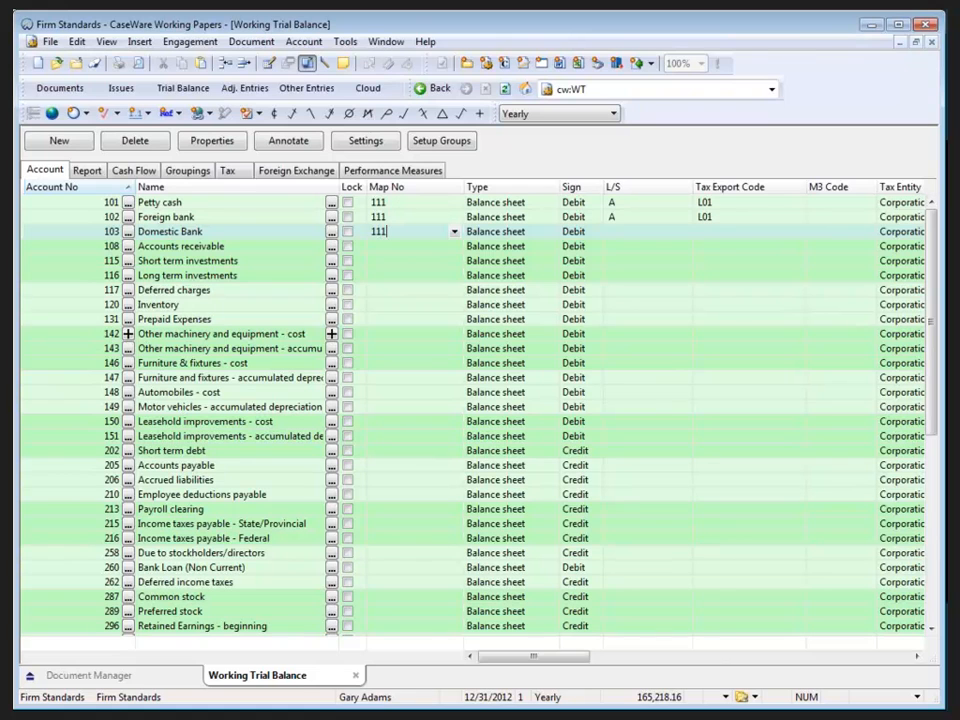
key("Return")
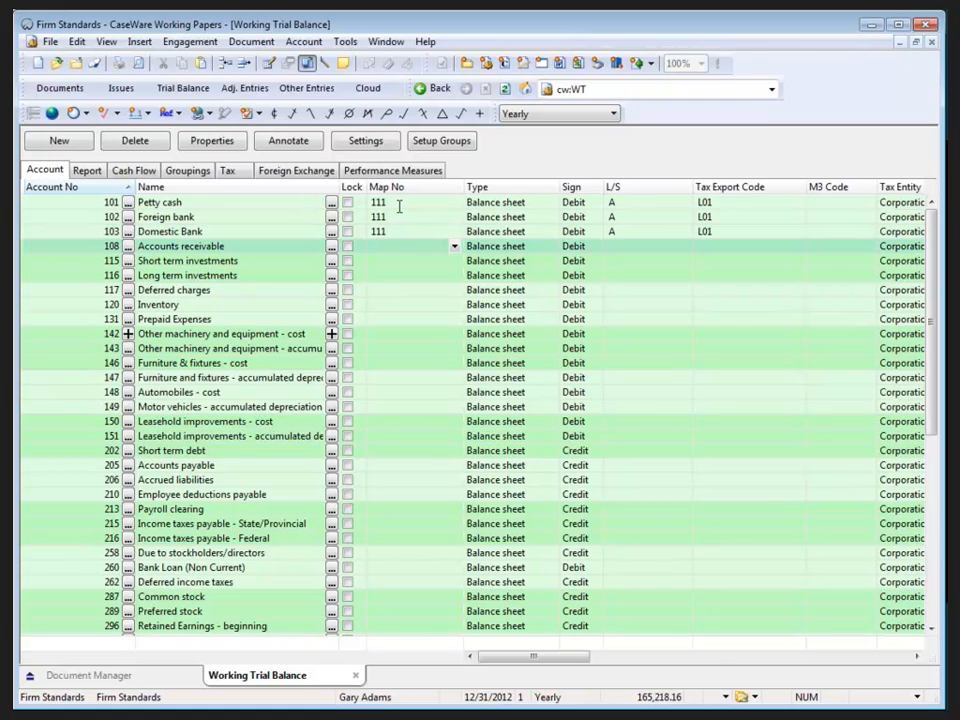
Step: Choose map number 115, Accounts receivable, from the list of map numbers for account 108
left_click(453, 247)
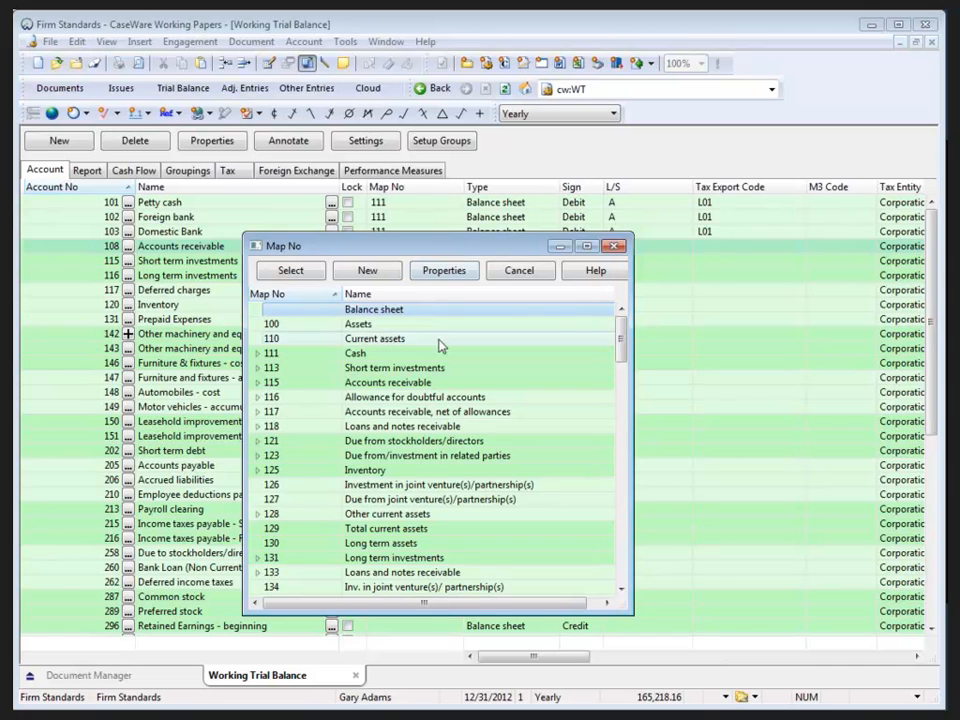
left_click(402, 382)
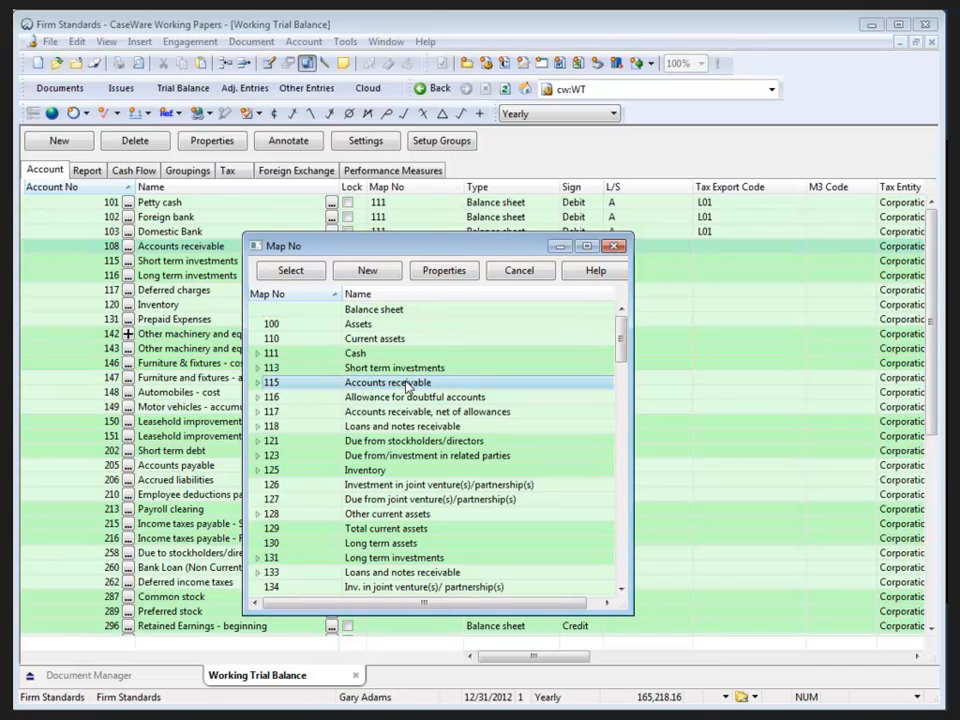
left_click(290, 271)
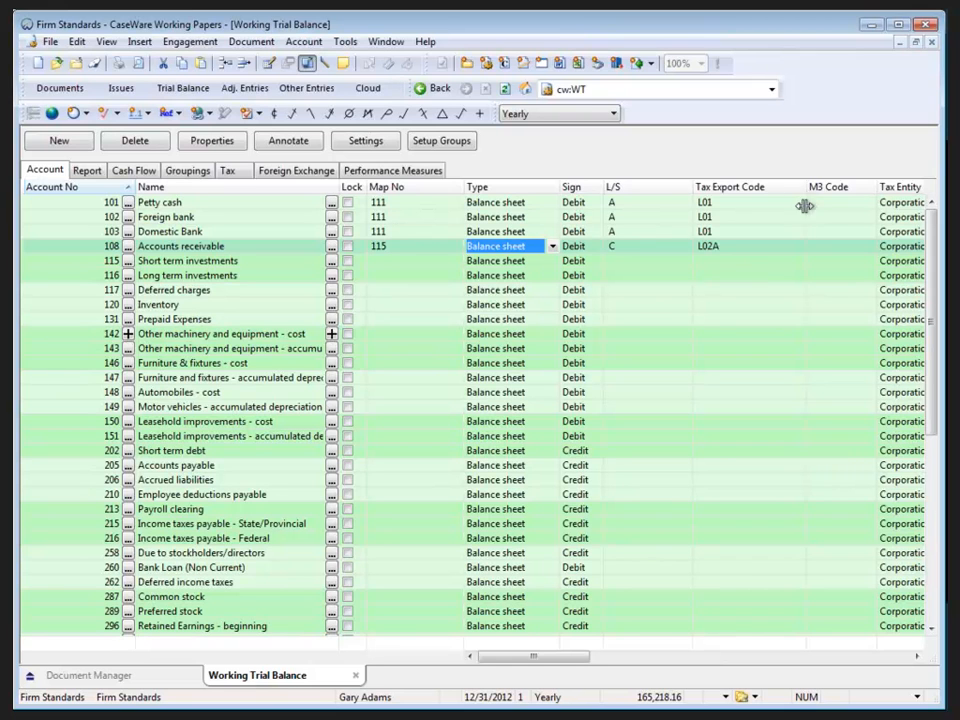
left_click(397, 263)
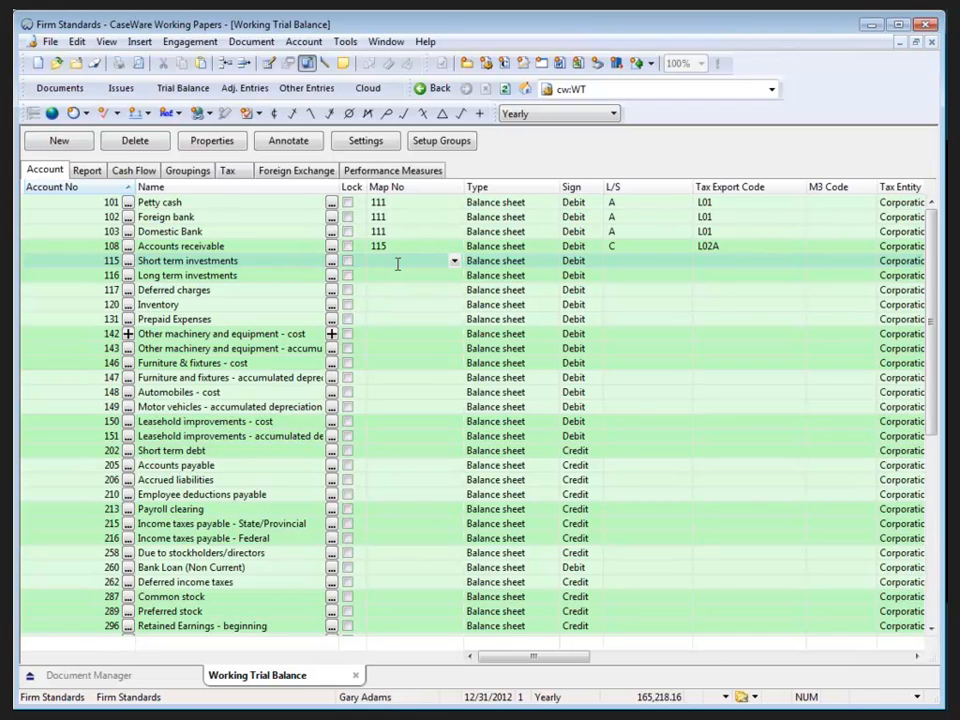
Step: Open Assign Mapping Numbers, maximize its window and look through the available period types
left_click(303, 41)
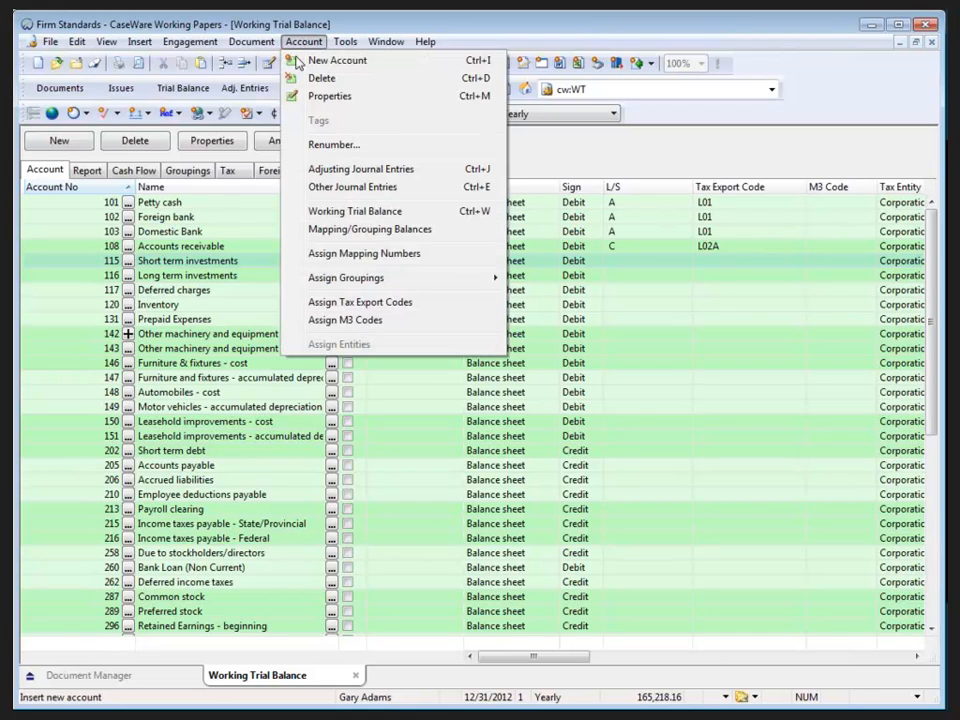
left_click(315, 253)
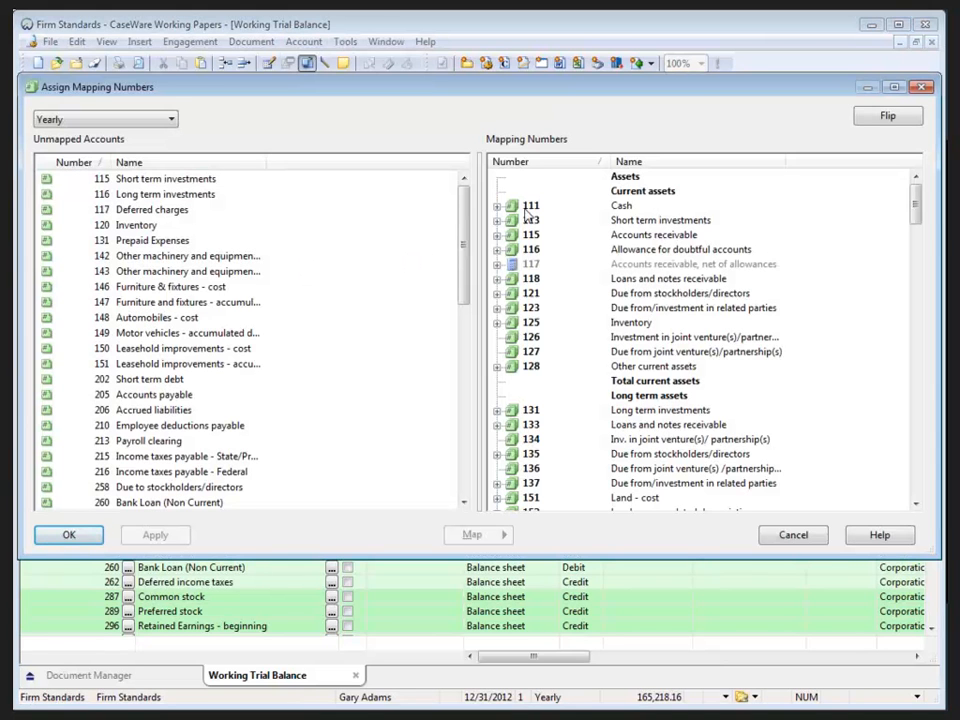
left_click(893, 88)
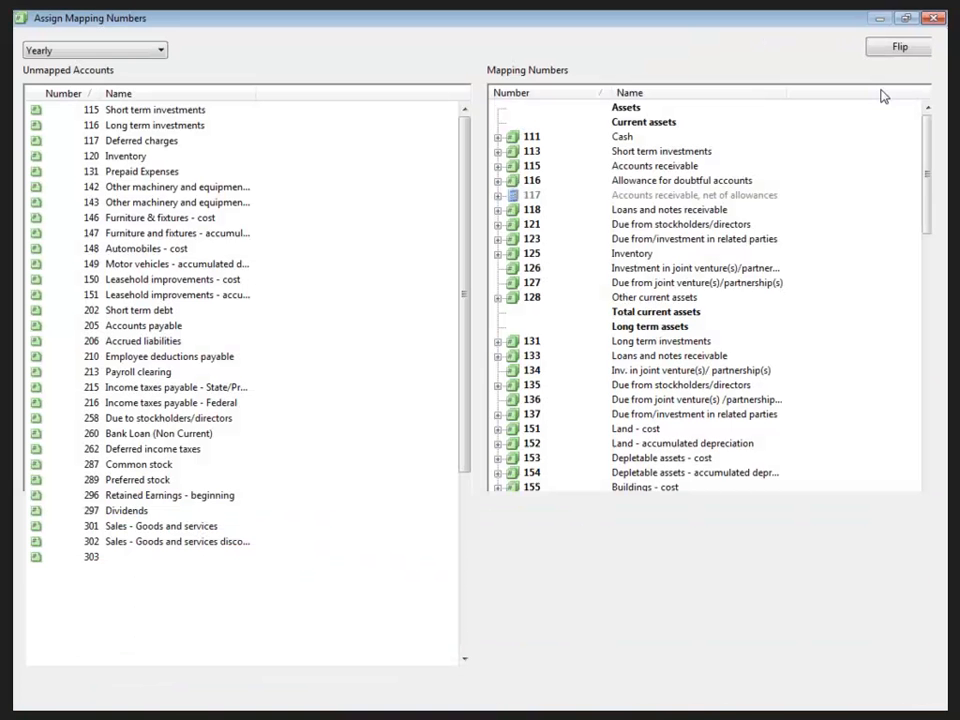
left_click(158, 51)
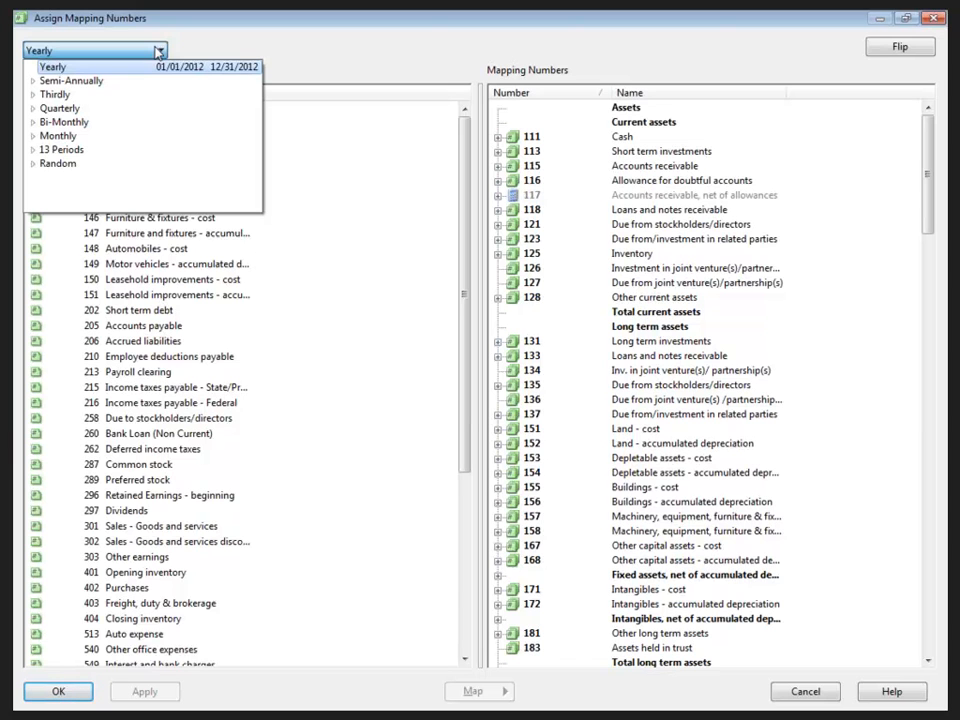
left_click(159, 52)
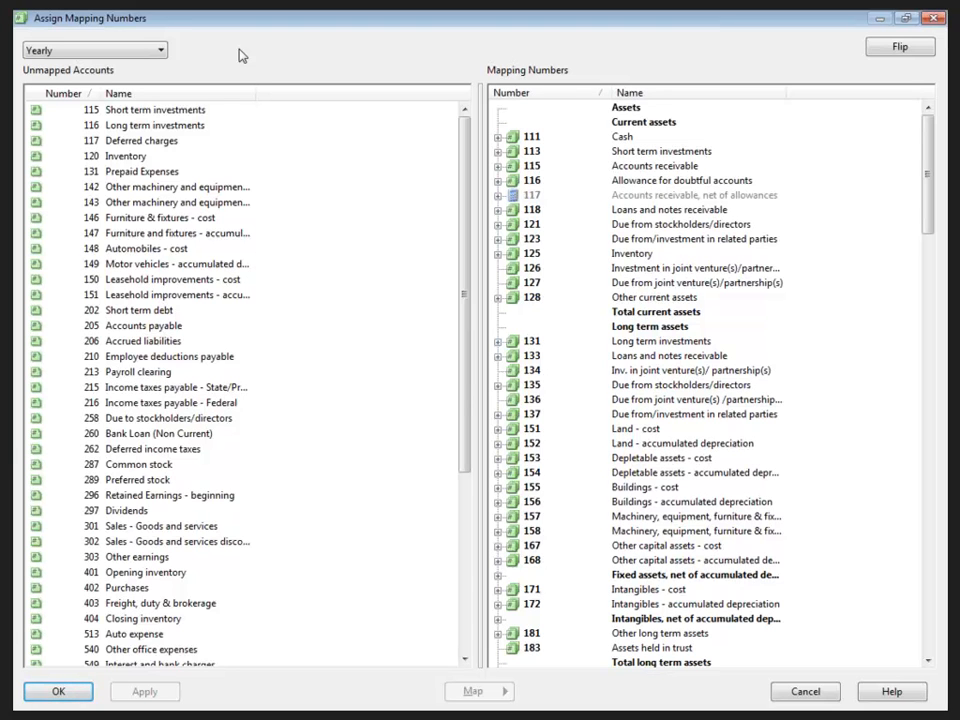
Step: Map account 115 Short term investments to mapping number 113 and check the accounts assigned beneath that number
left_click(87, 114)
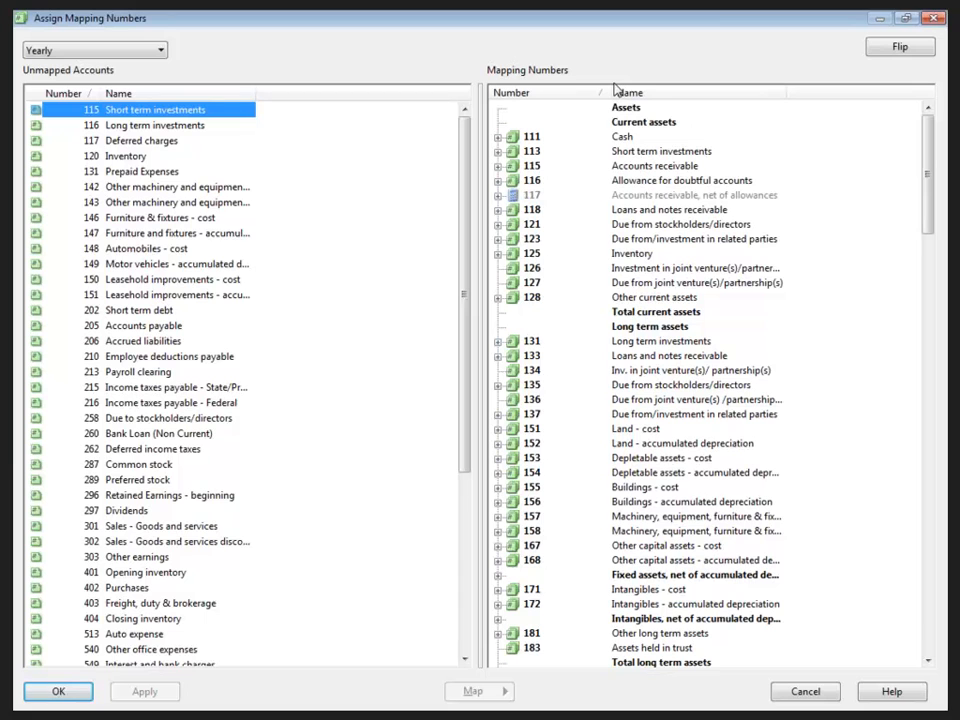
left_click(617, 153)
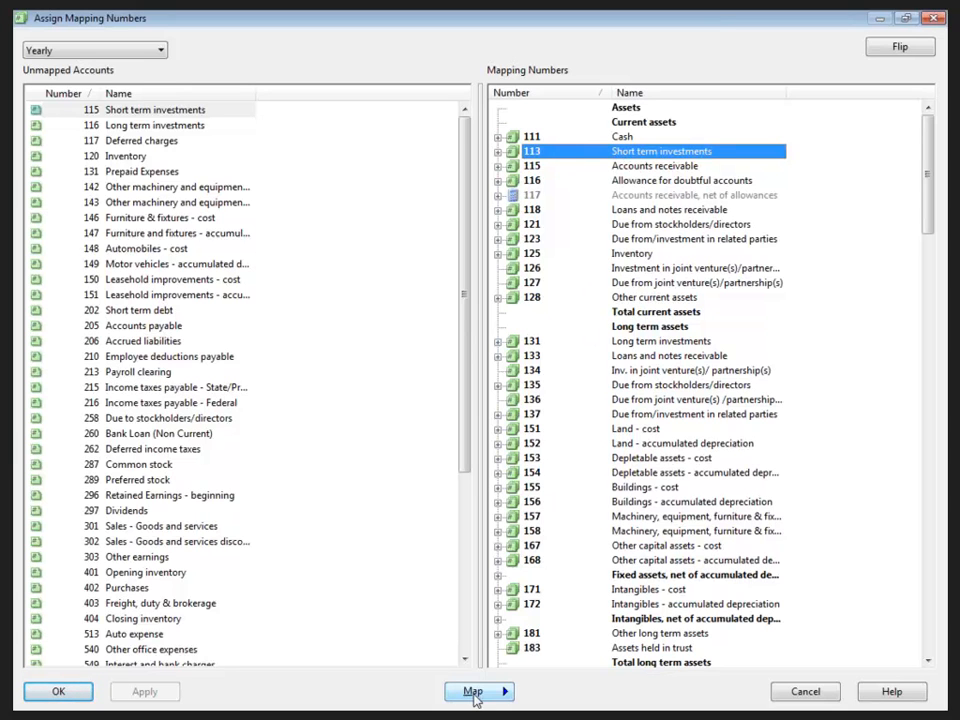
left_click(475, 694)
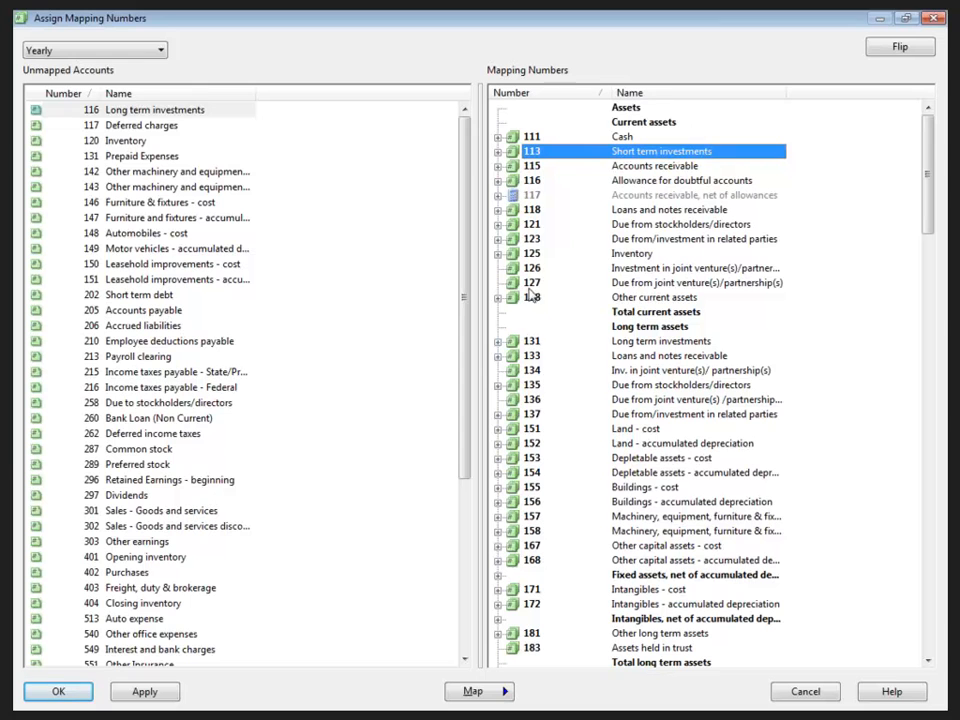
left_click(498, 152)
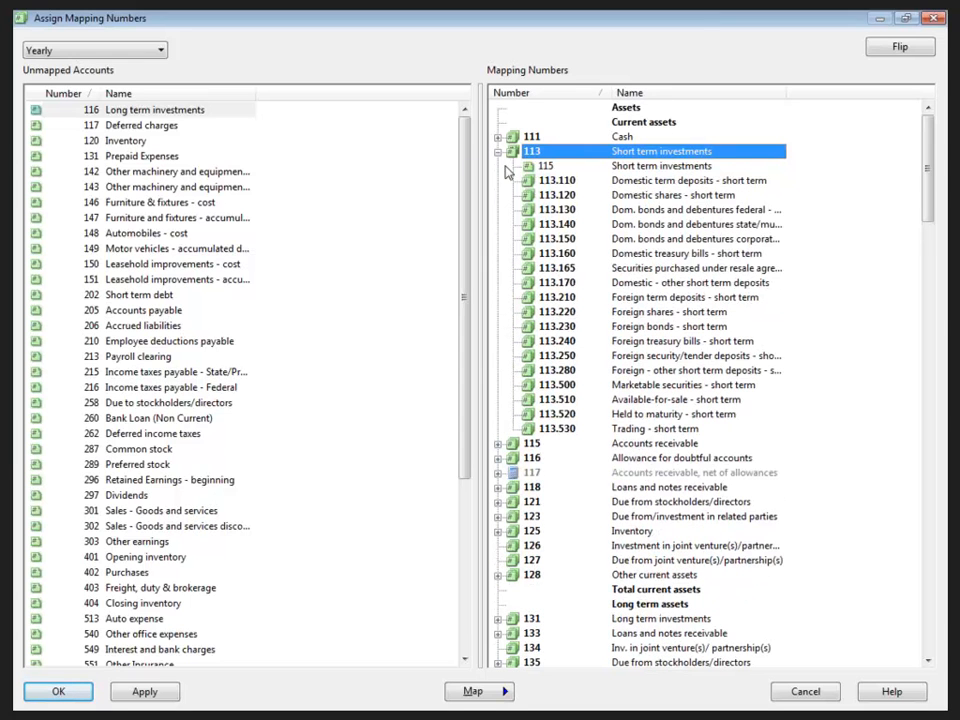
left_click(545, 167)
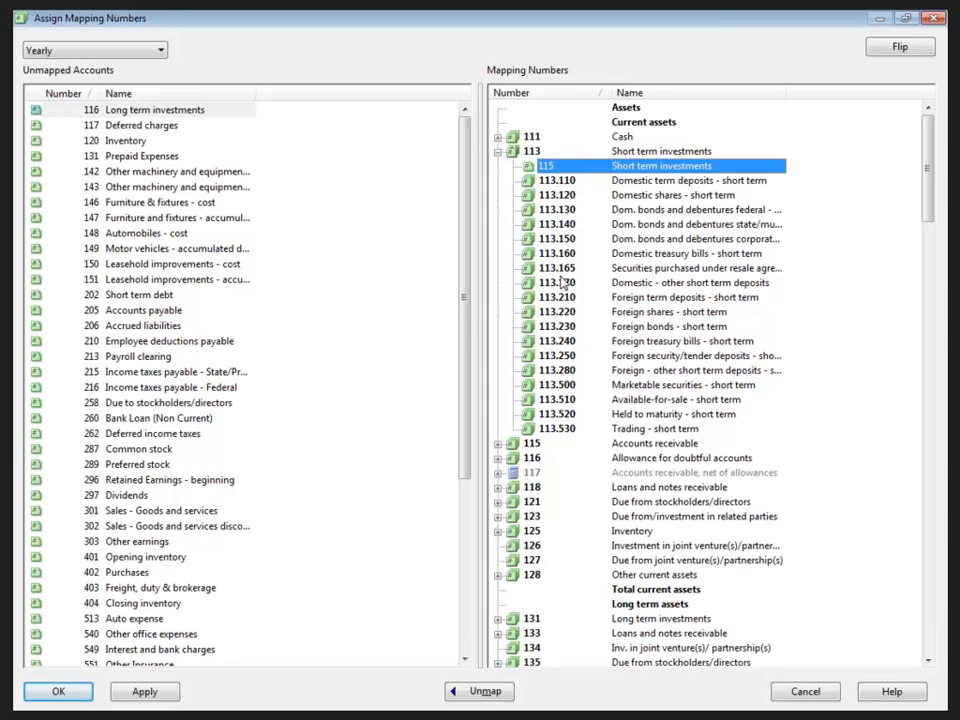
left_click(498, 152)
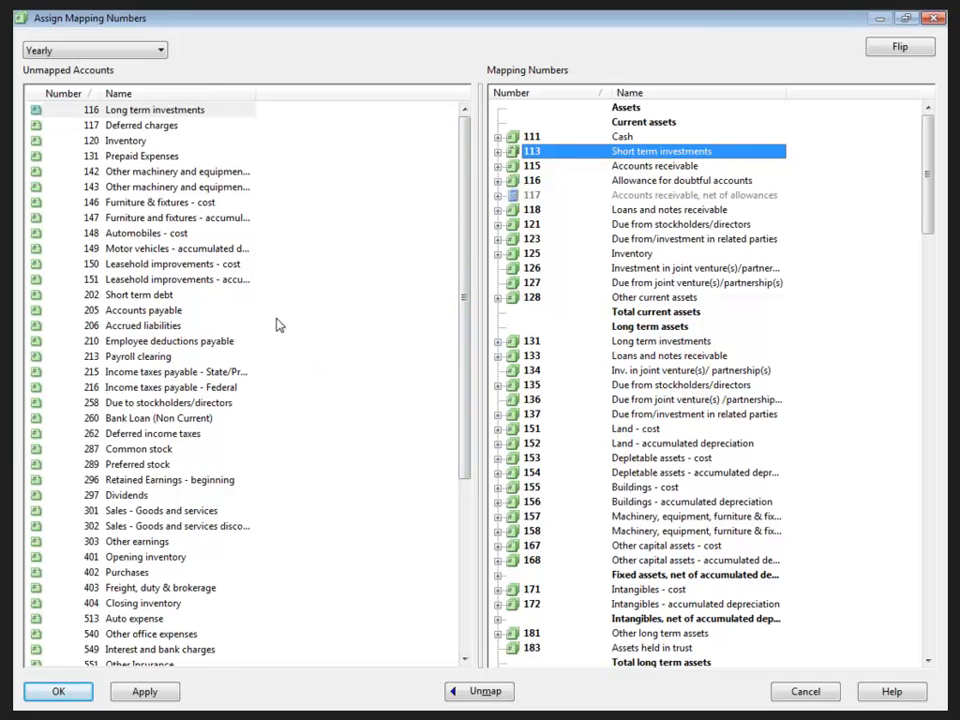
Step: Show account balances in the unmapped accounts and mapping numbers lists
right_click(278, 239)
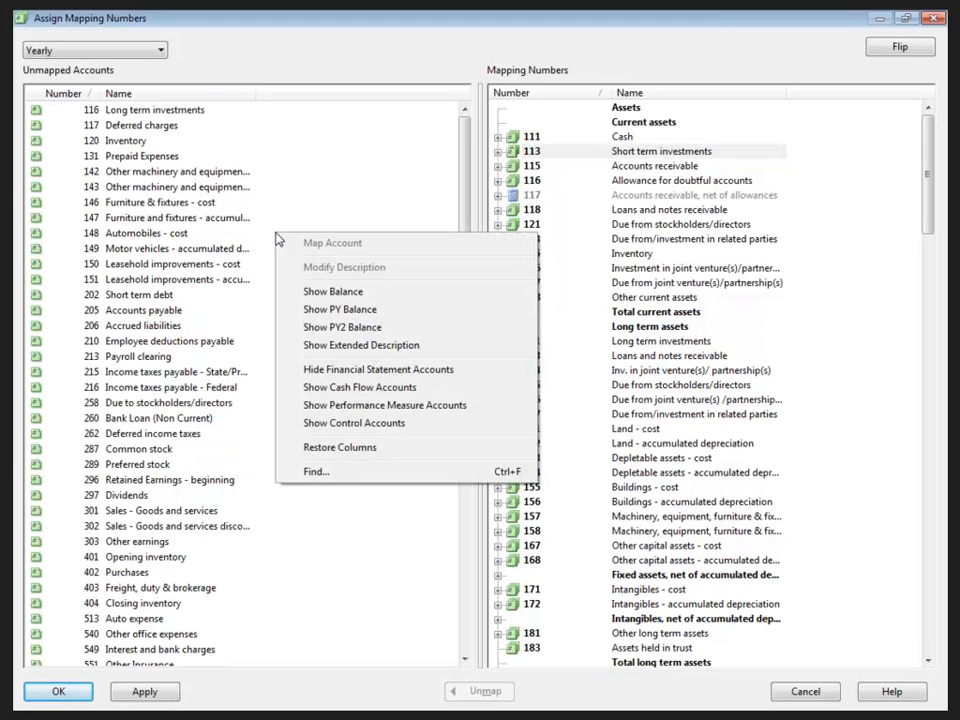
left_click(312, 292)
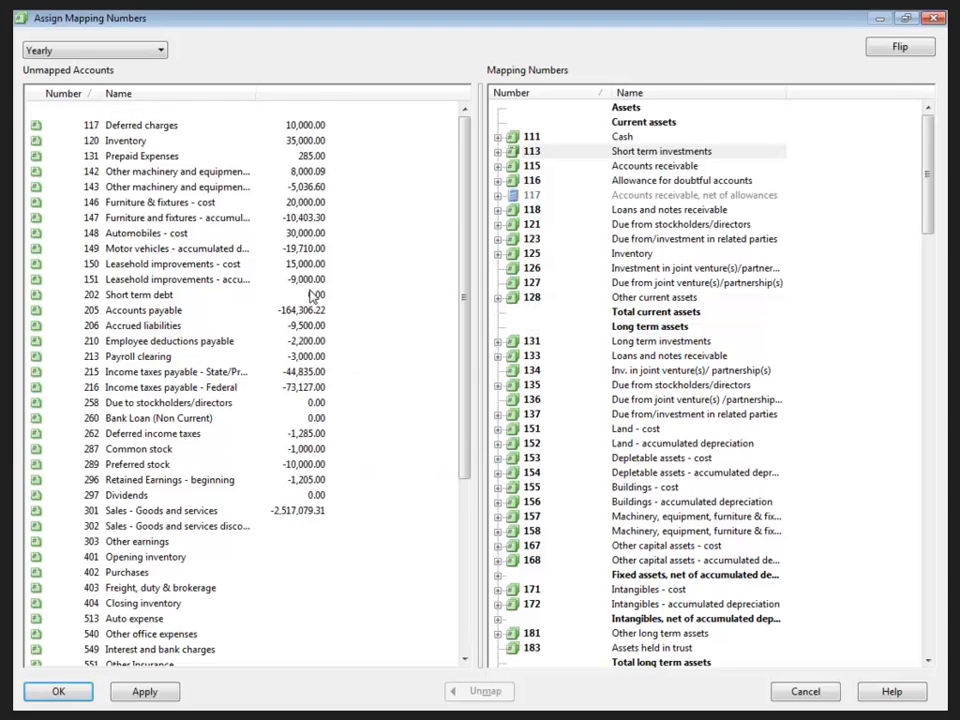
right_click(349, 256)
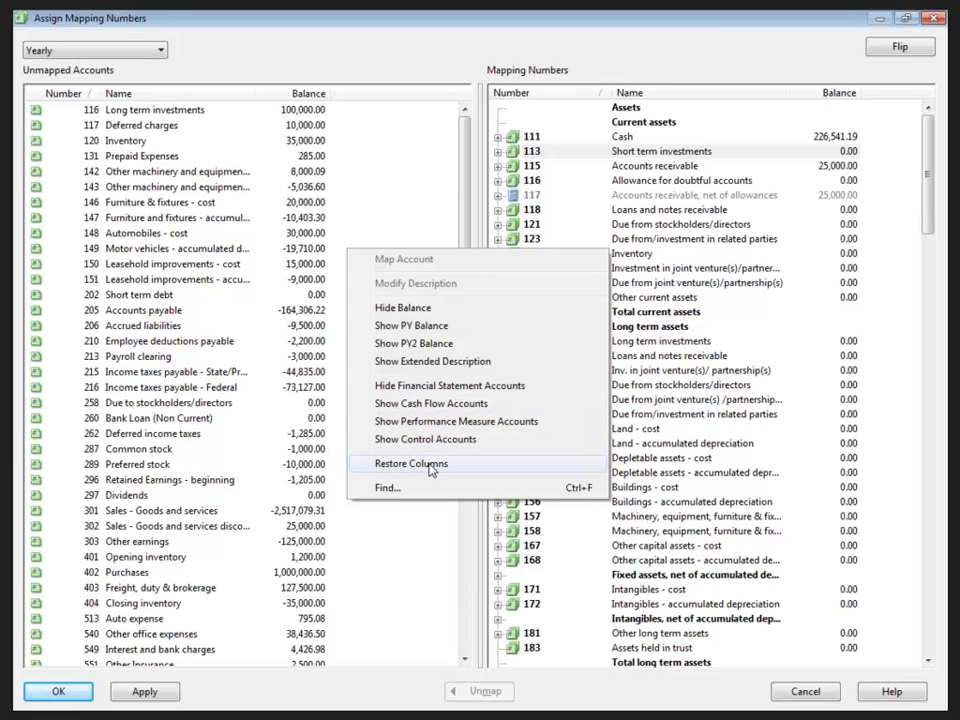
left_click(386, 488)
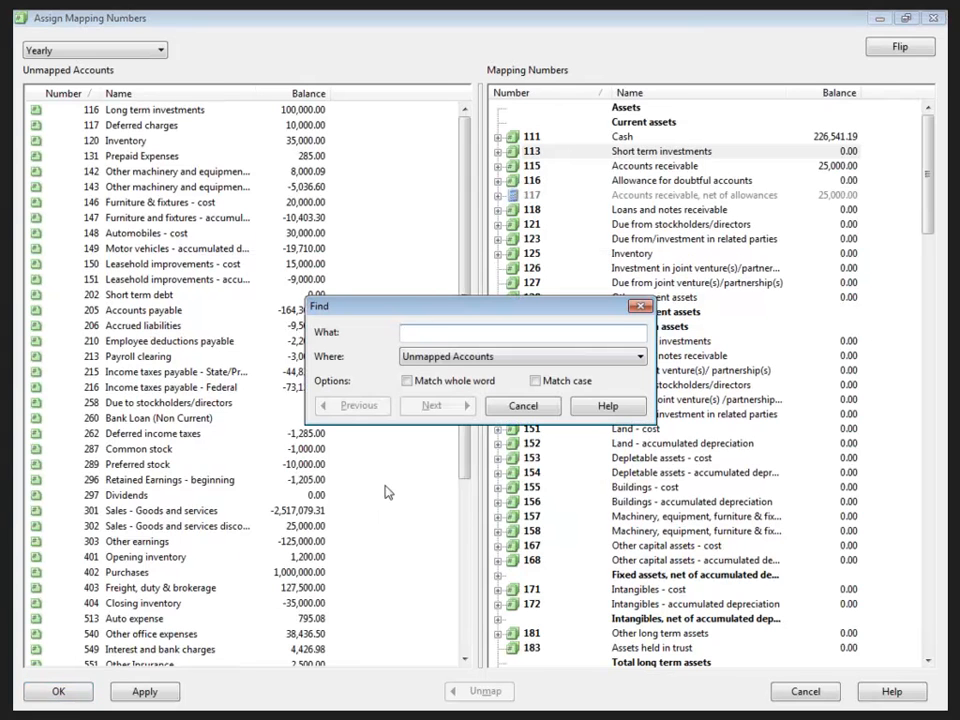
left_click(443, 355)
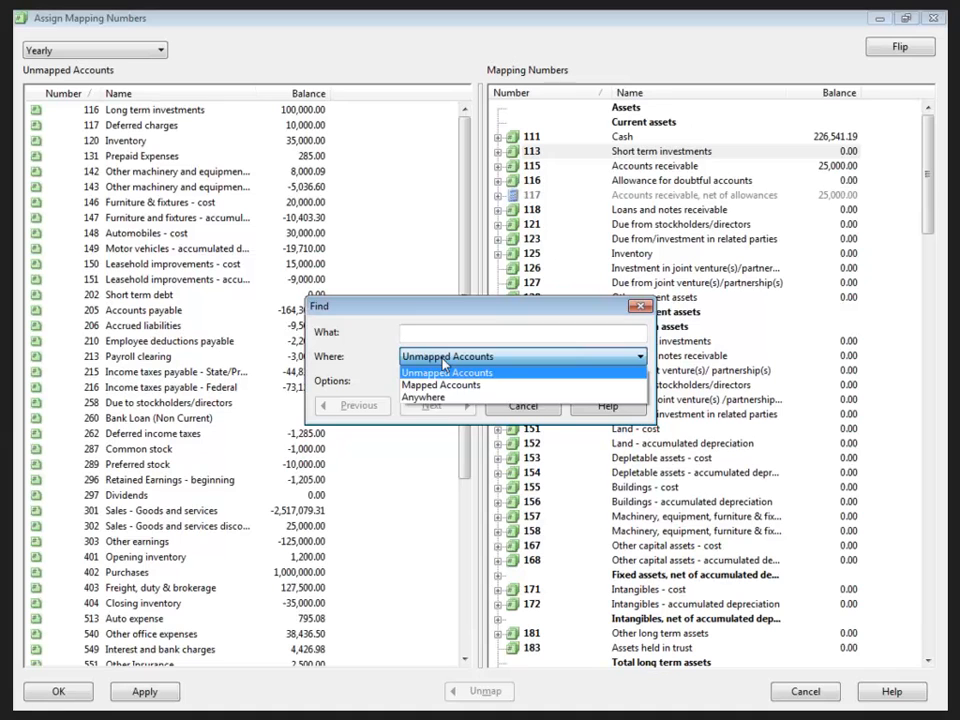
left_click(444, 371)
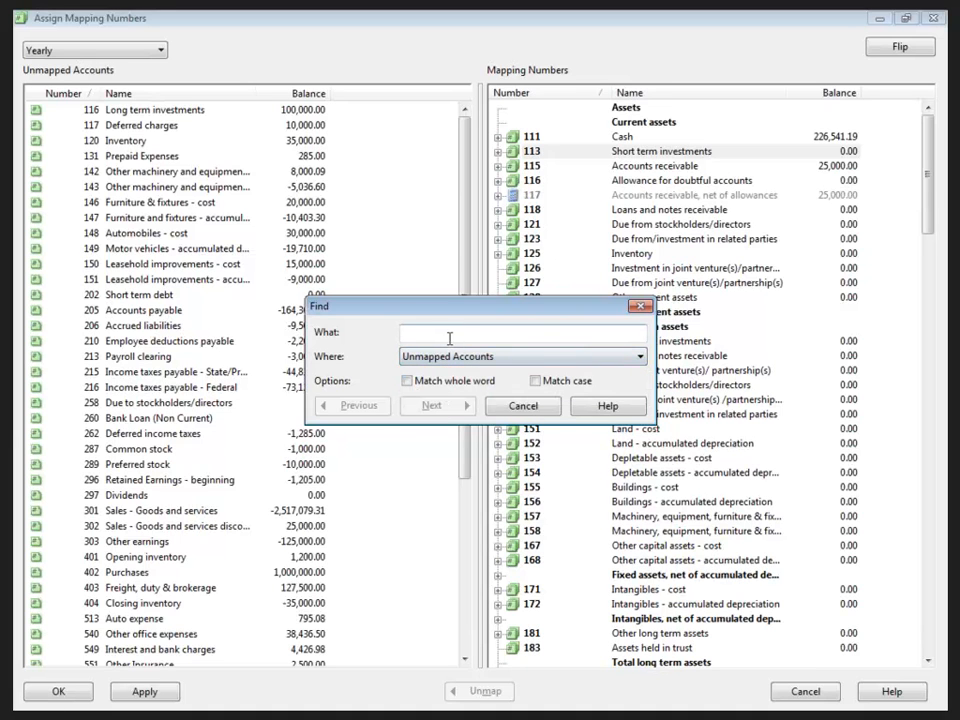
left_click(523, 405)
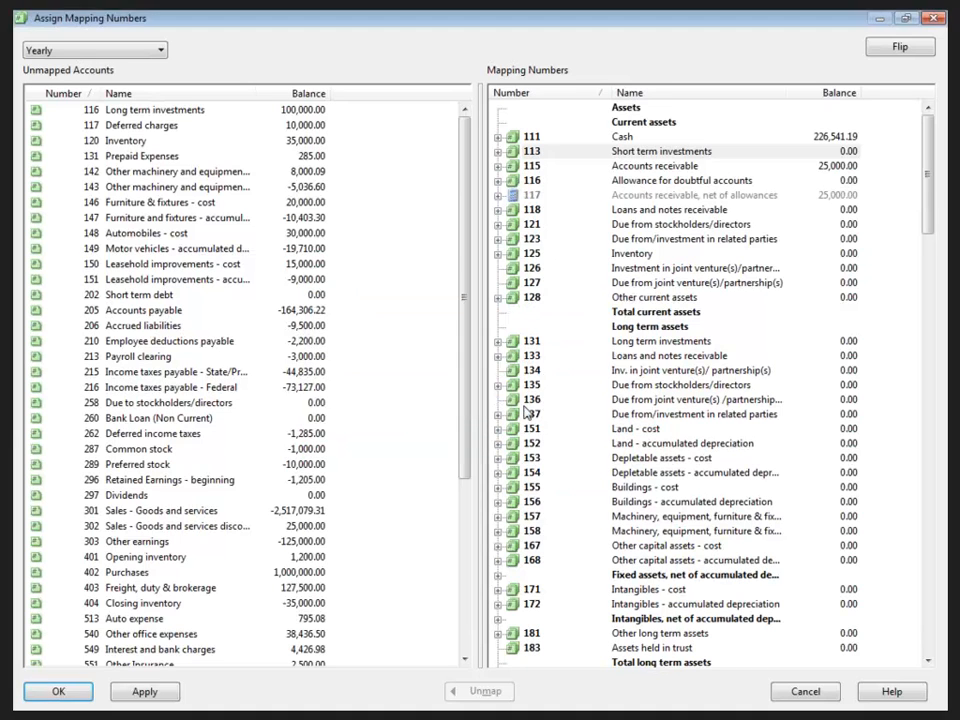
Step: Show the prior-year (PY) balances and narrow the Number column of the mapping numbers list
right_click(336, 251)
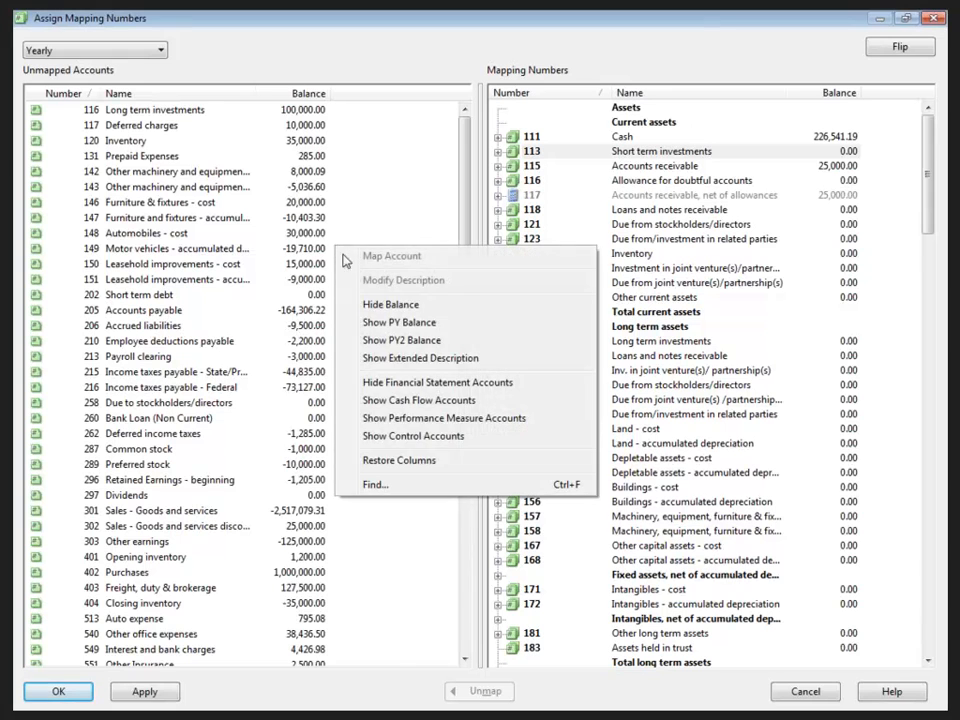
left_click(367, 323)
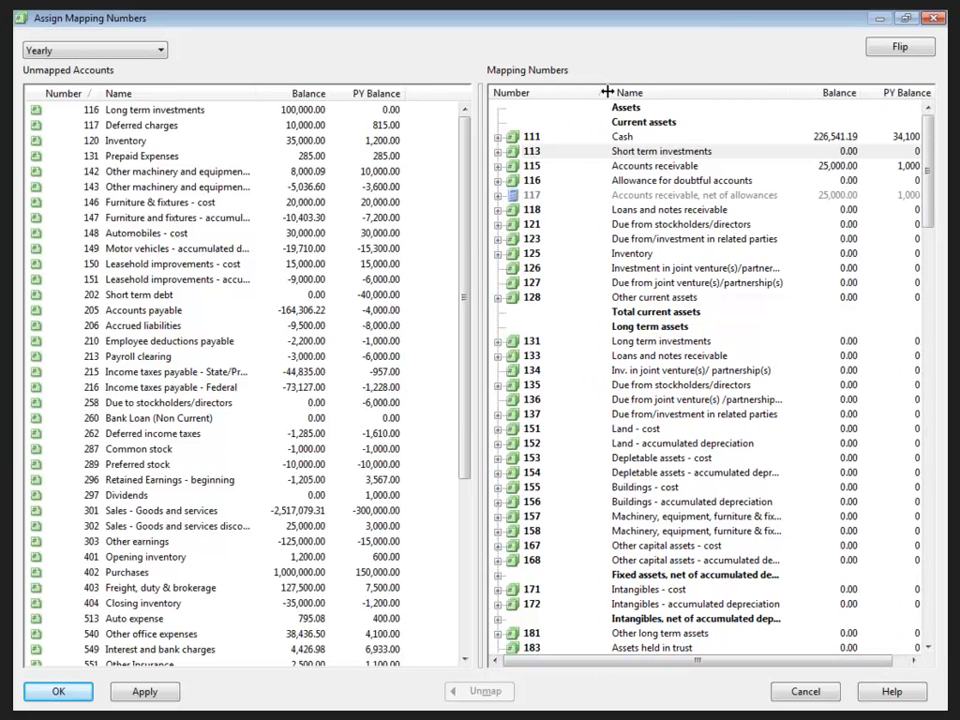
left_click_drag(609, 92, 585, 93)
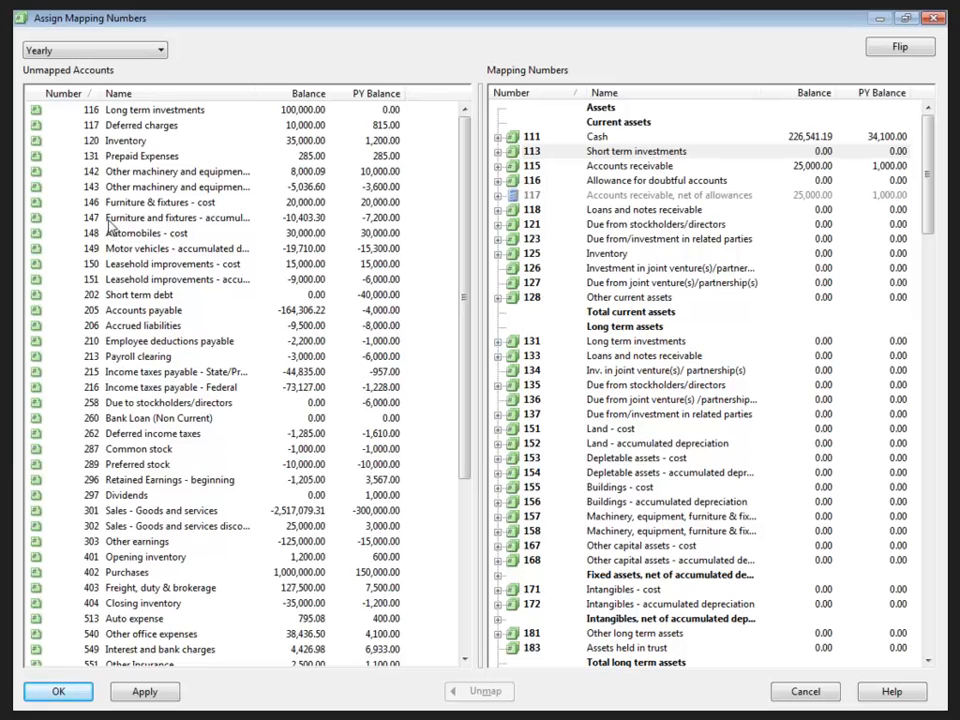
left_click(140, 115)
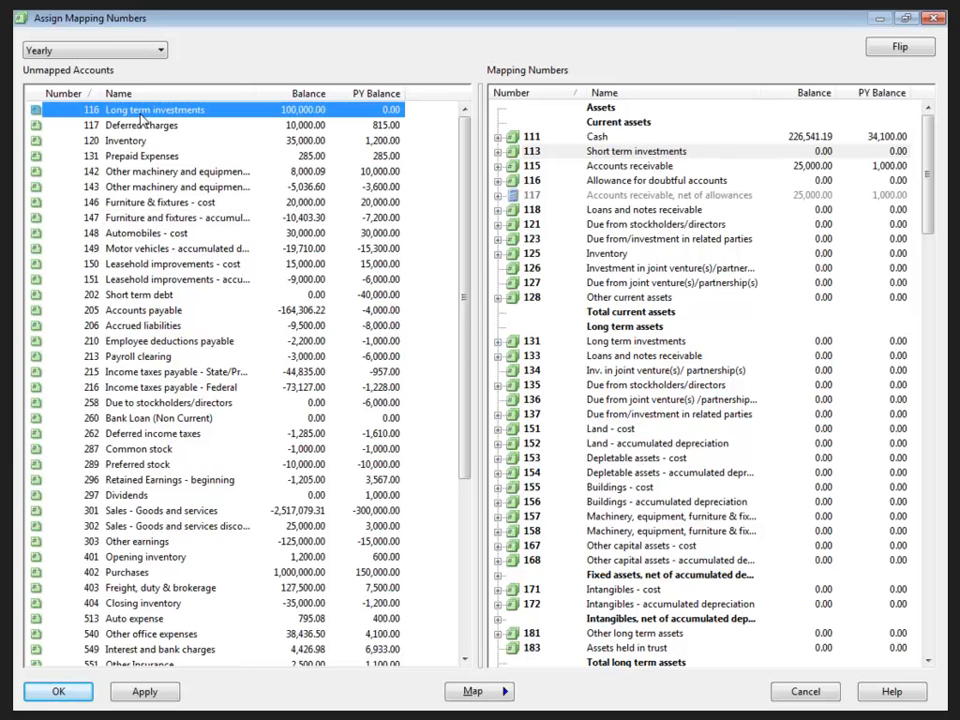
left_click(142, 191, "shift")
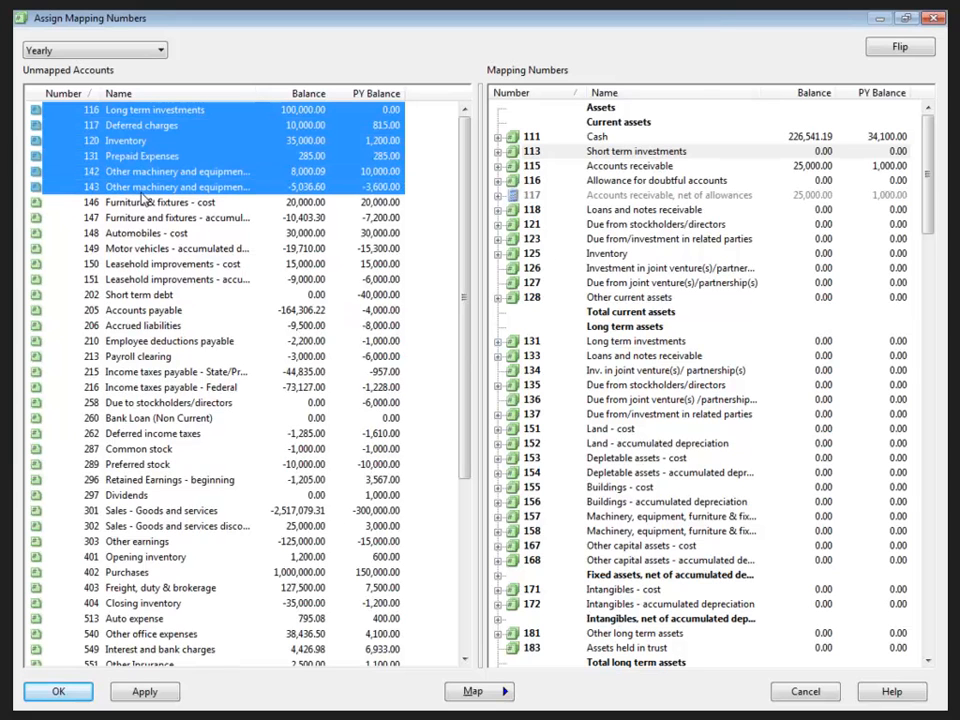
left_click(565, 152)
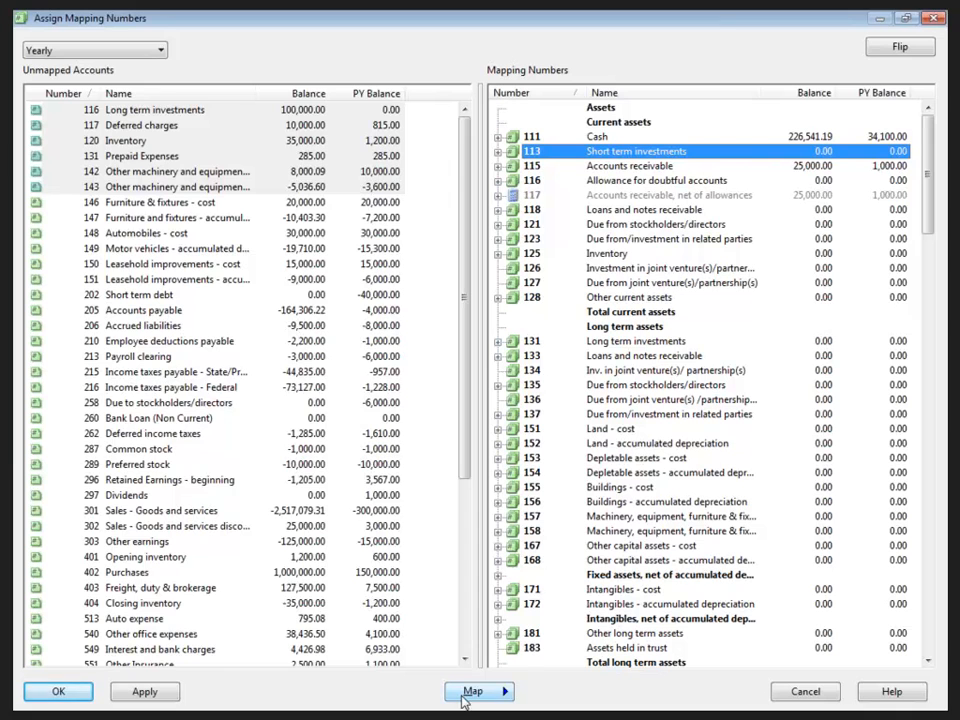
Step: Select unmapped accounts 116, 120, 147, 206 and 216 together, and reduce the selection to account 116 Long term investments
left_click(145, 113)
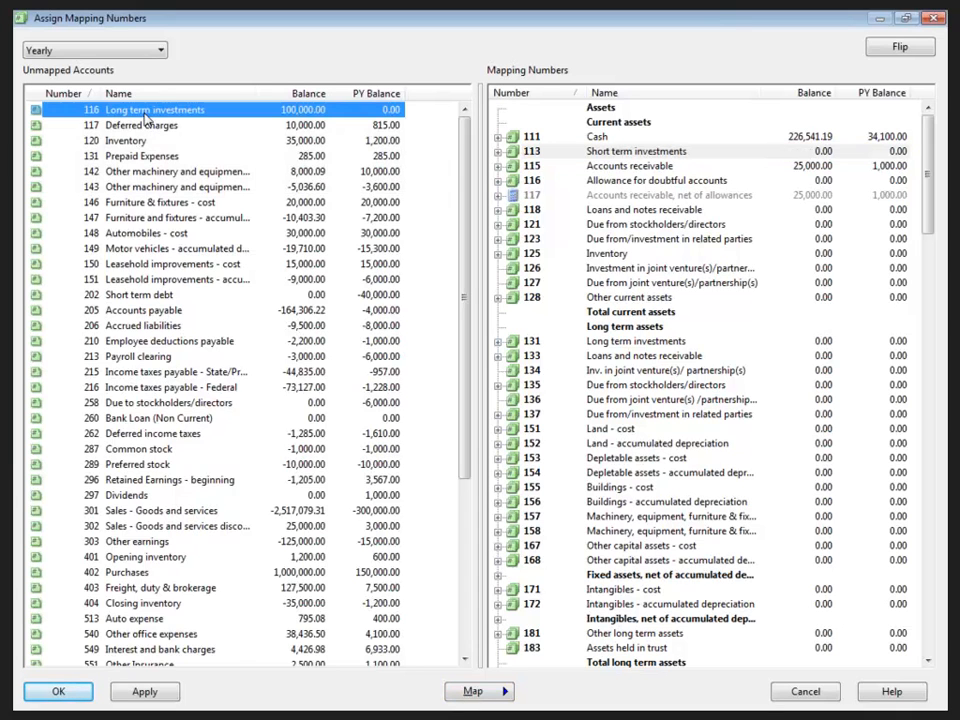
left_click(130, 141, "ctrl")
left_click(142, 218, "ctrl")
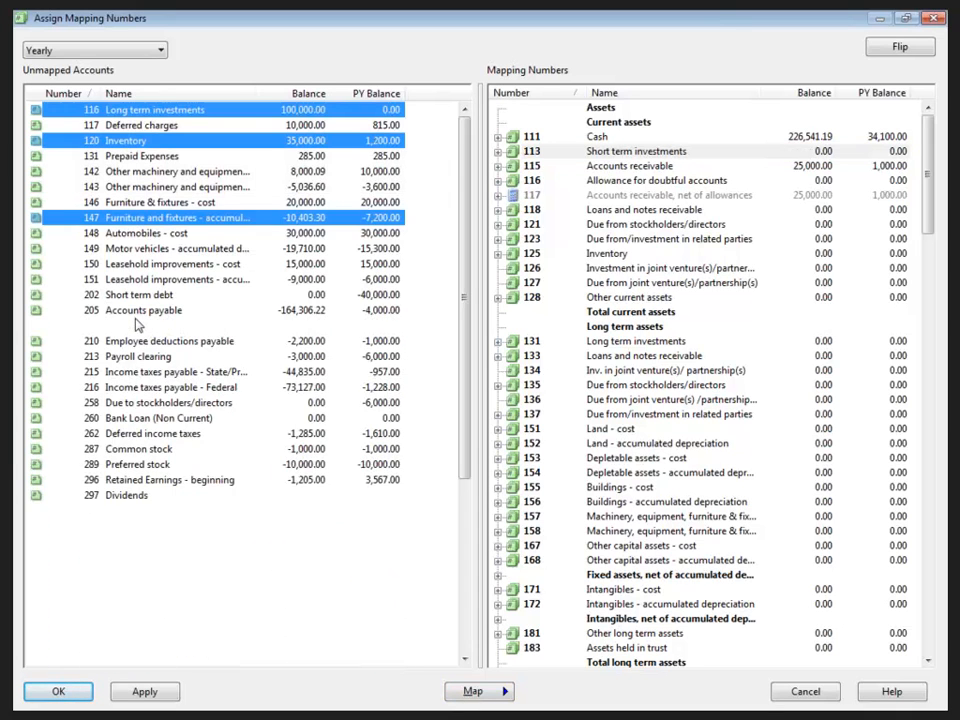
left_click(137, 325, "ctrl")
left_click(143, 389, "ctrl")
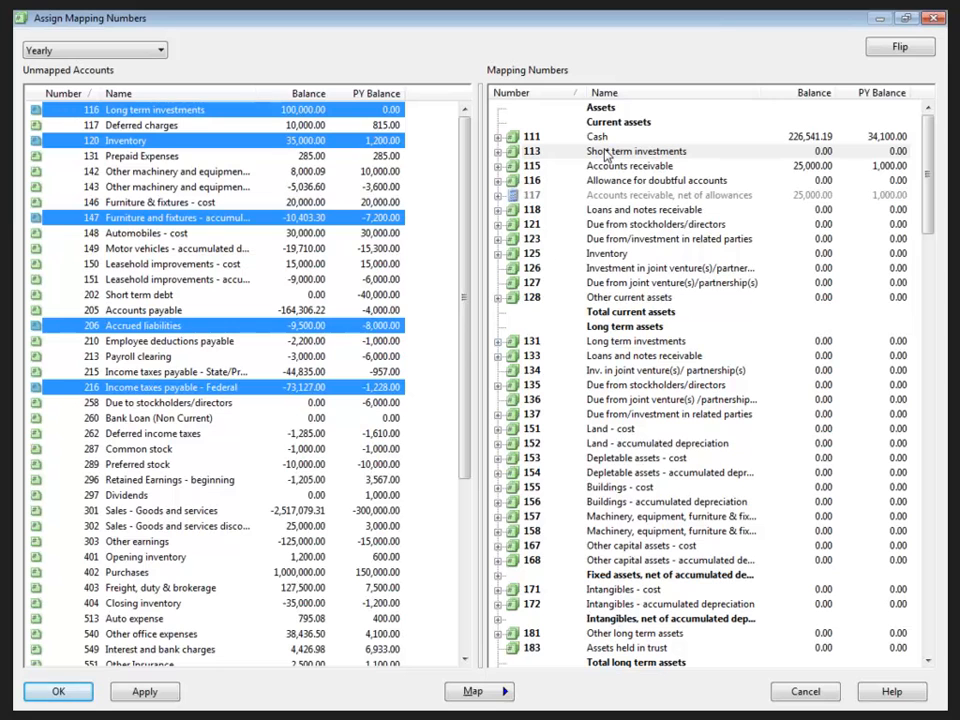
left_click(185, 109)
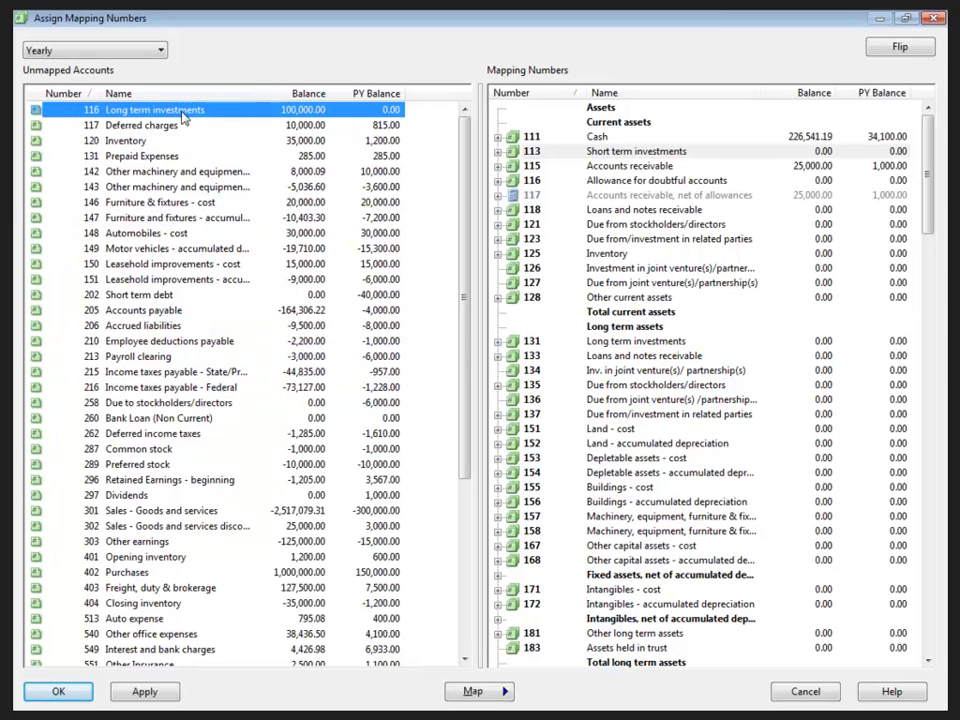
Step: Expand mapping numbers 113 and 111 to check their assigned accounts, and switch to flip mapping with the mapping changes saved
left_click(498, 151)
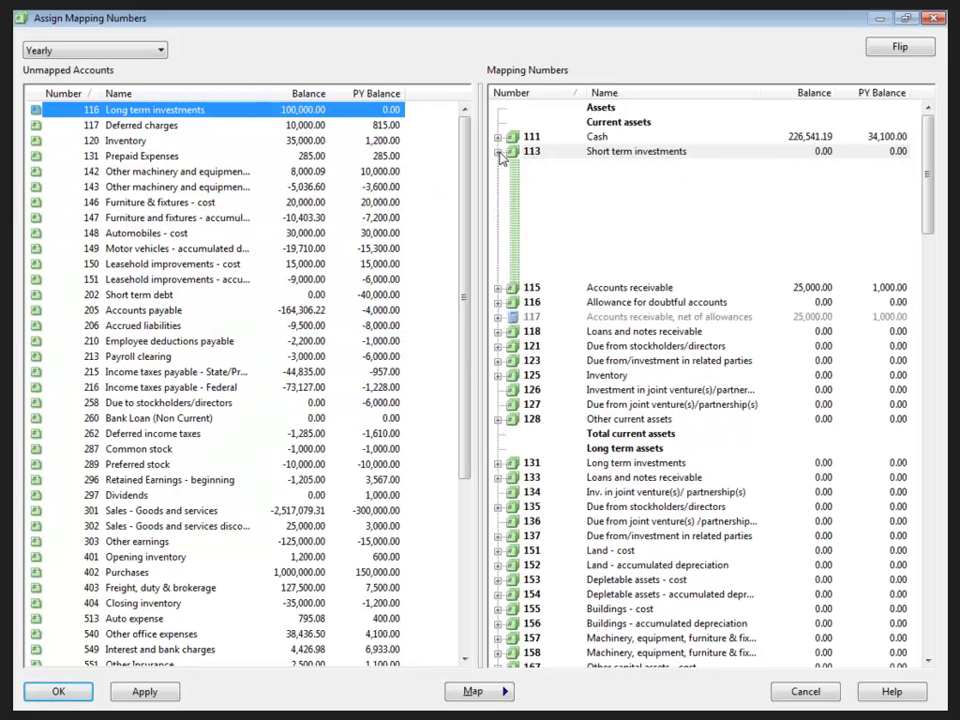
left_click(498, 136)
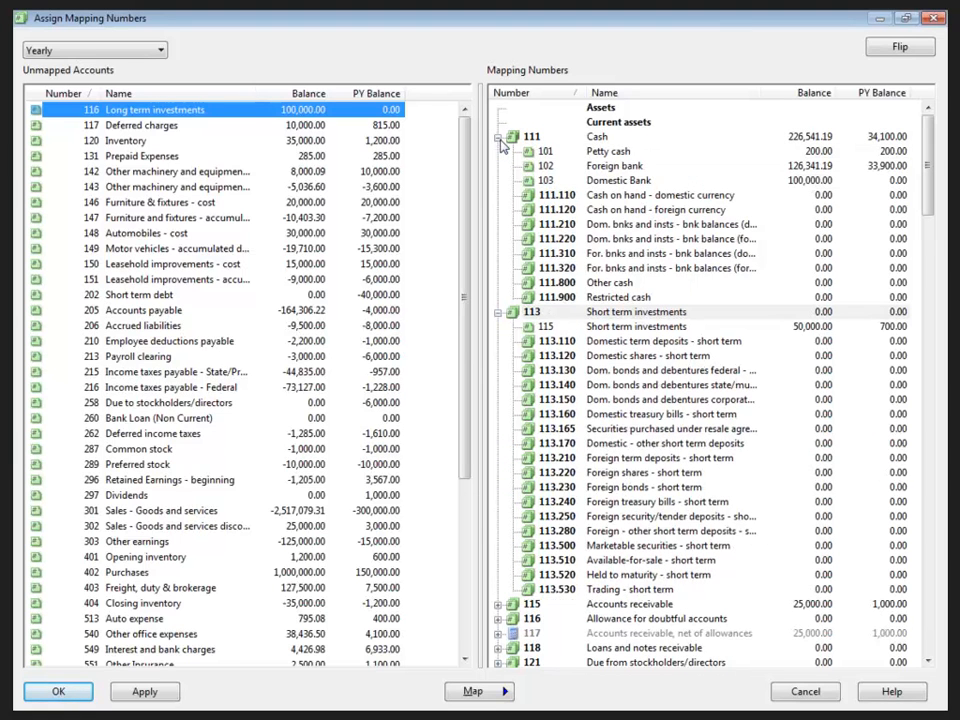
left_click(903, 58)
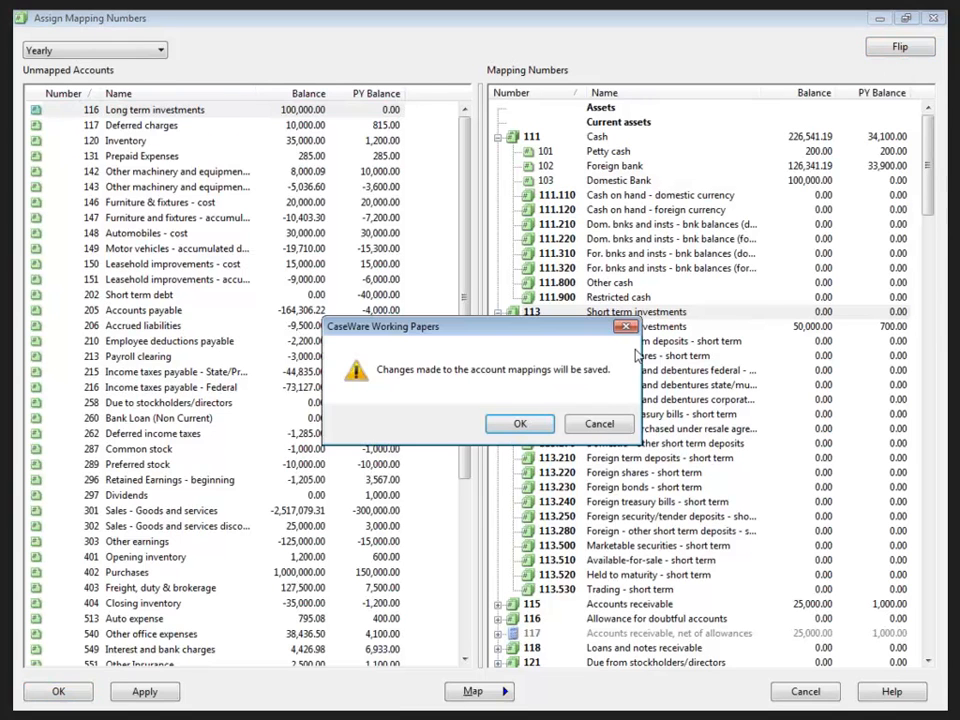
left_click(531, 428)
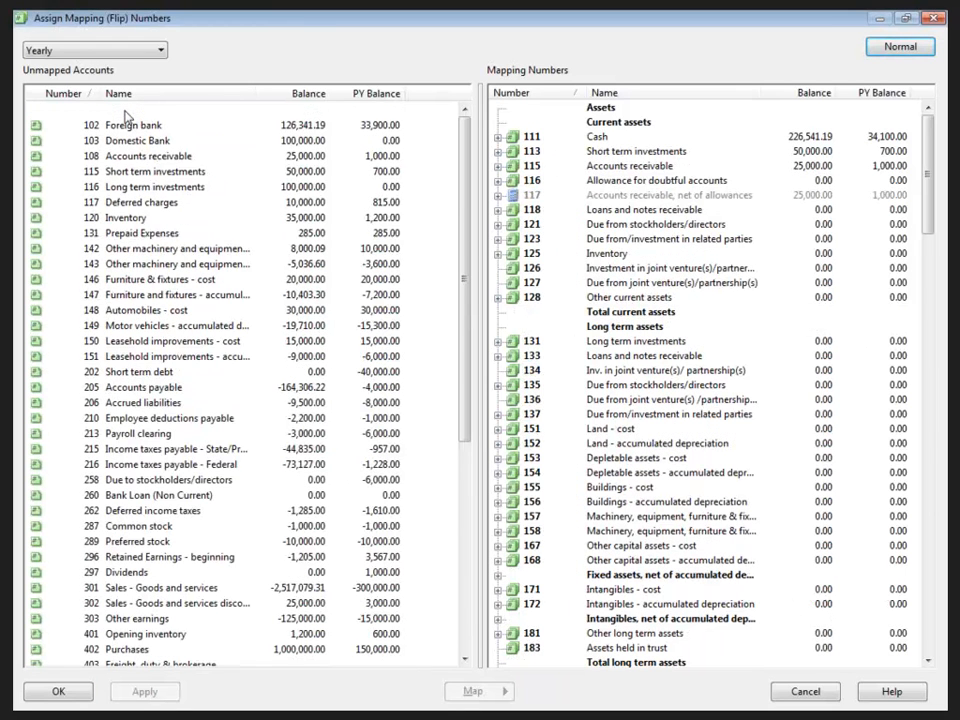
Step: Map accounts 101, 102 and 103 to flip mapping number 211 Bank overdraft and check the accounts assigned beneath it
left_click(124, 112)
left_click(122, 142, "shift")
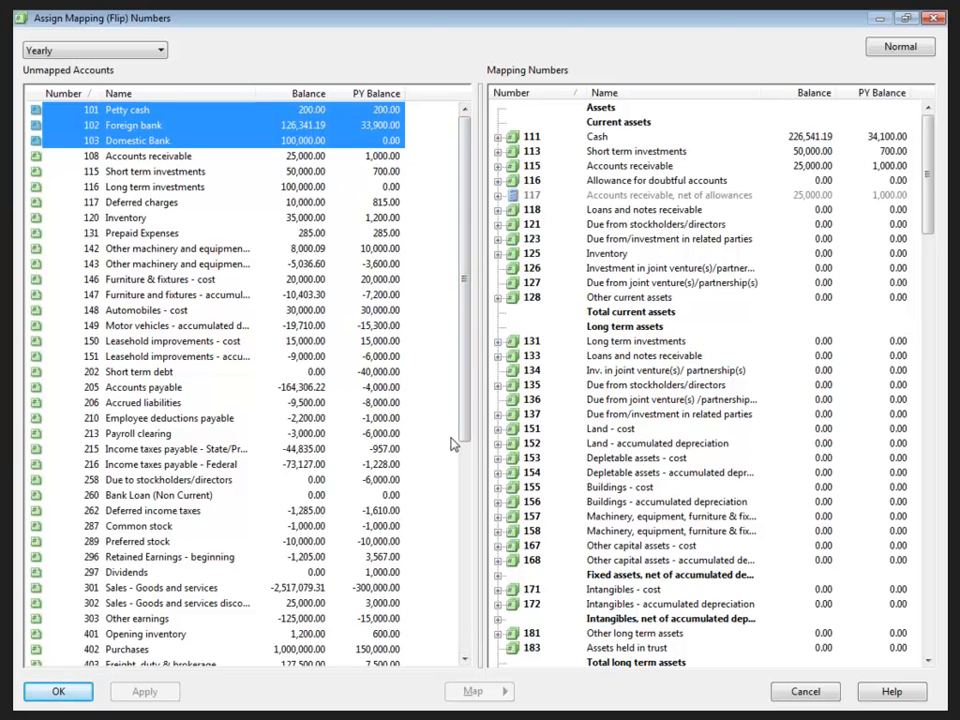
left_click_drag(930, 197, 930, 275)
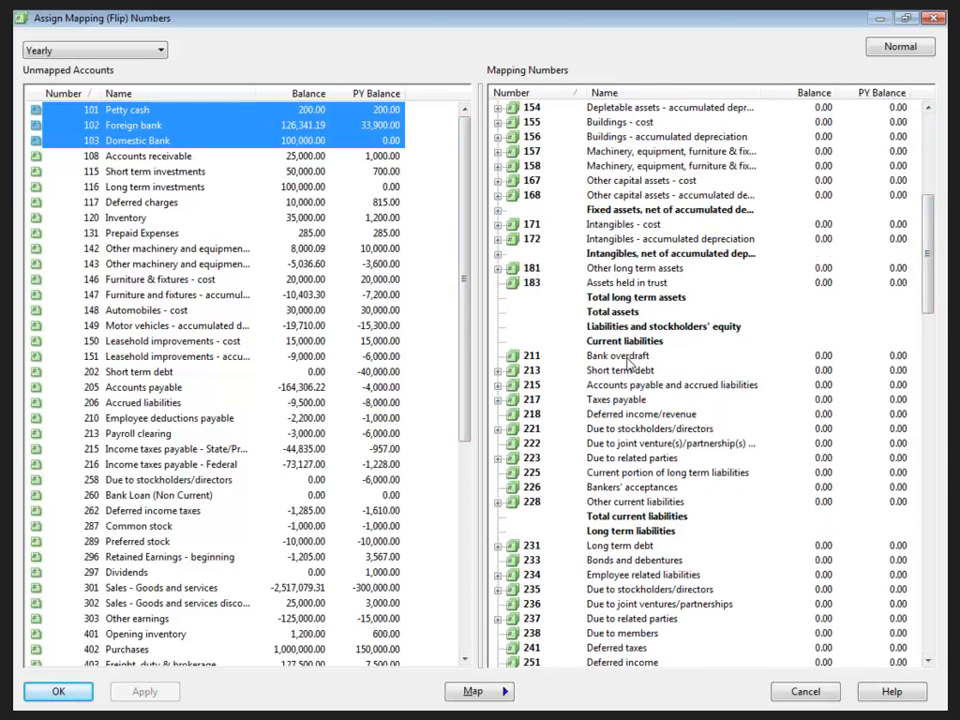
left_click(628, 357)
left_click(470, 691)
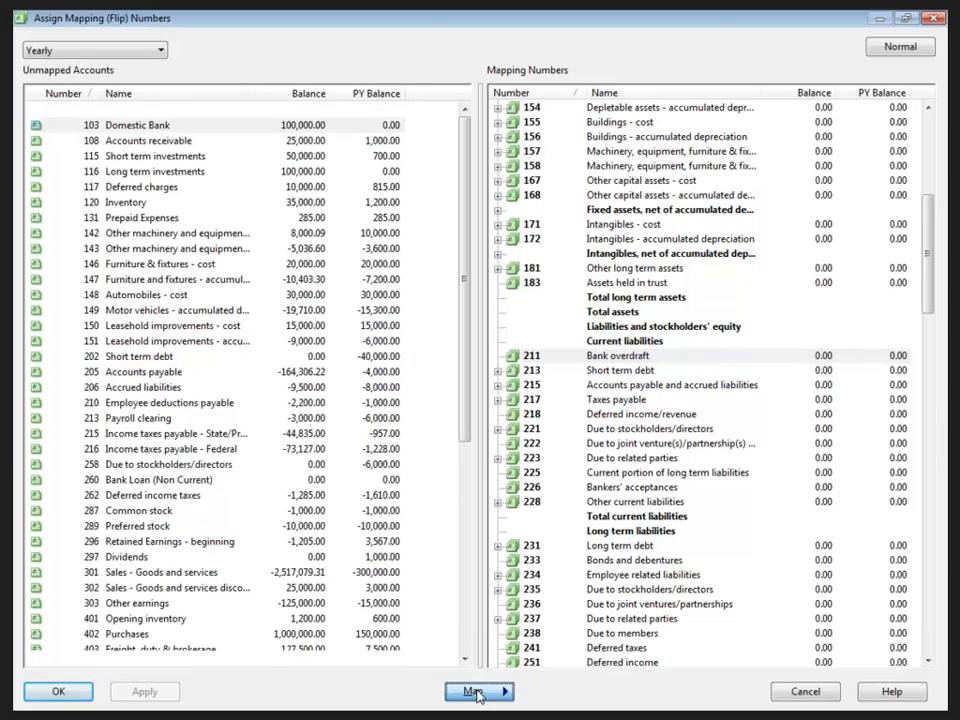
left_click(497, 357)
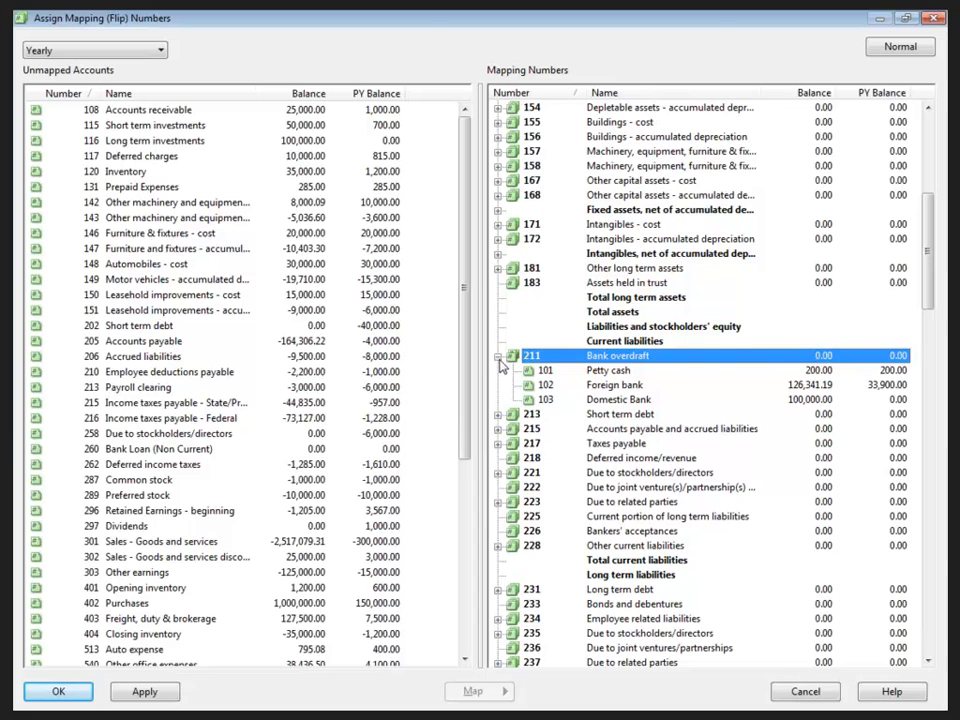
Step: Unmap accounts 101, 102 and 103 from flip mapping number 211 Bank overdraft, and apply the changes and close the dialog
left_click(546, 370)
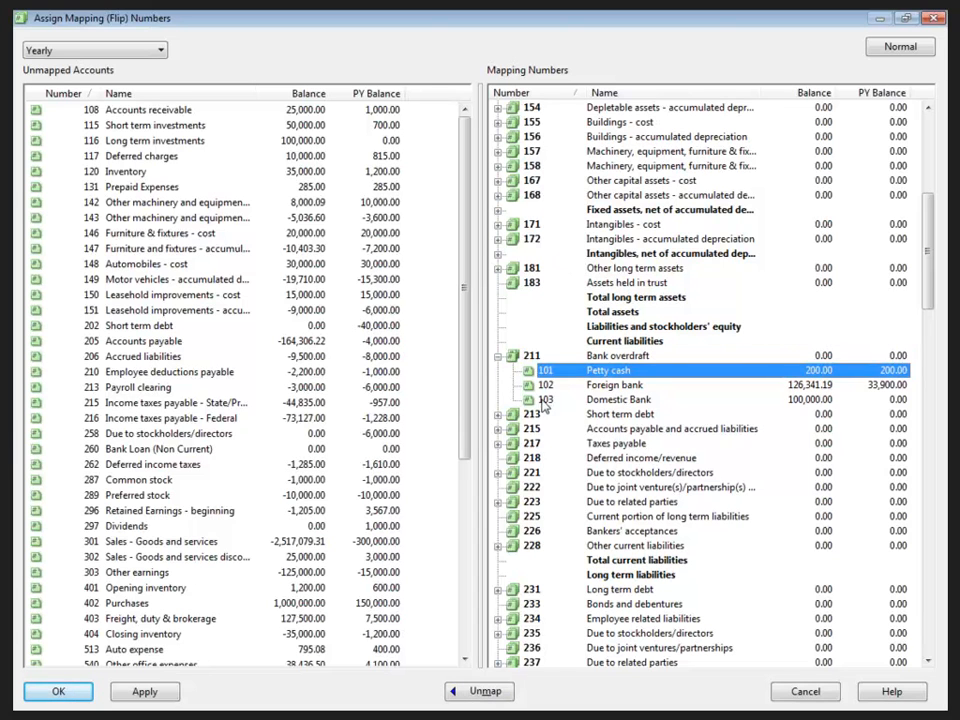
left_click(546, 400, "shift")
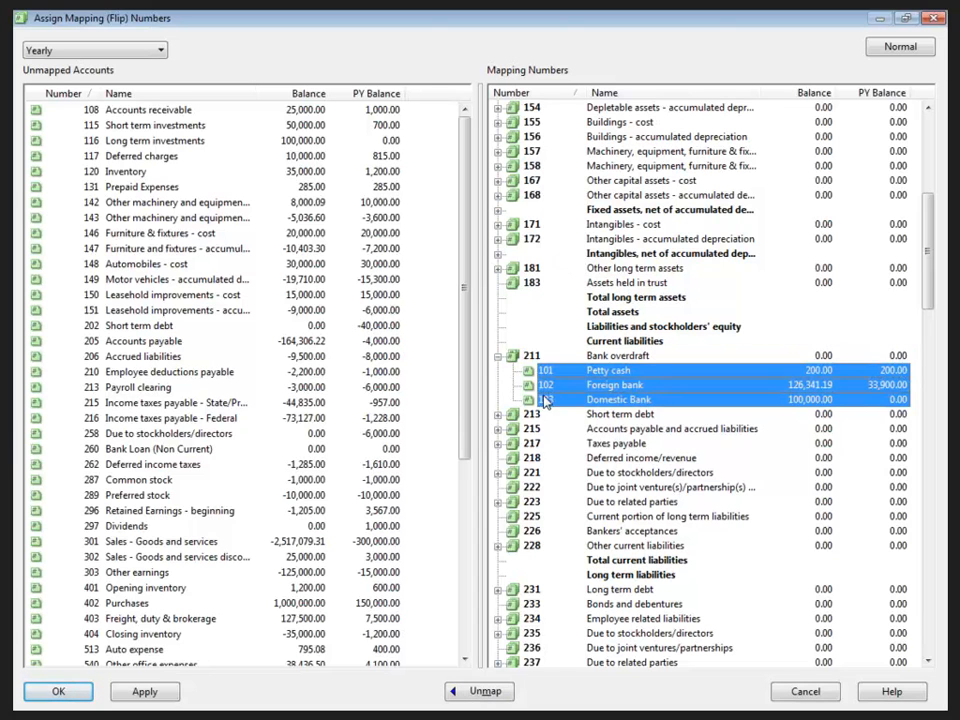
left_click(482, 691)
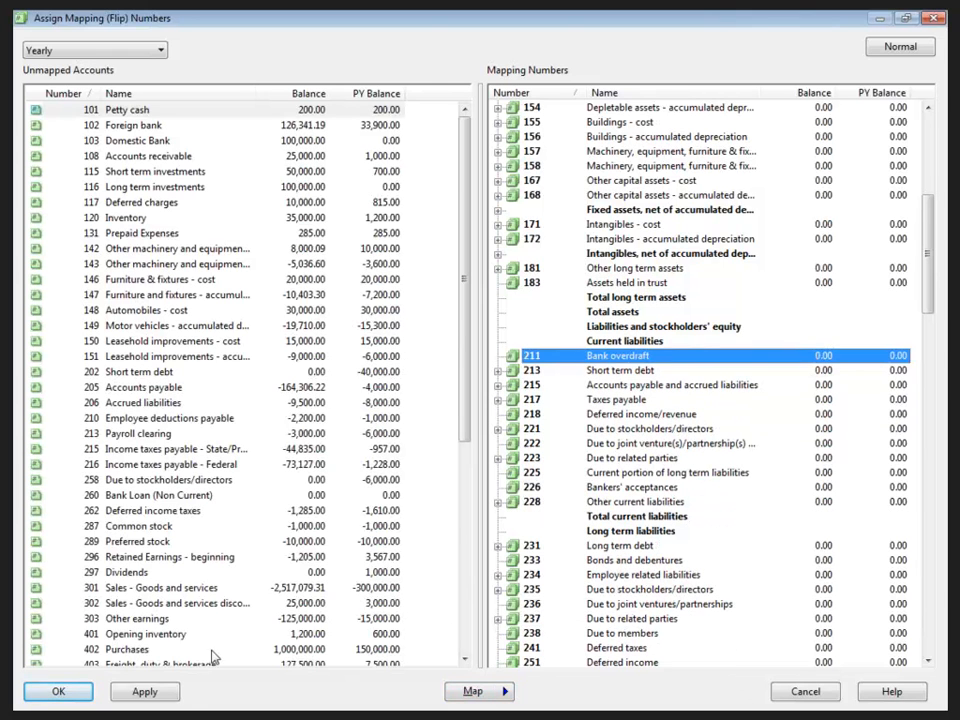
left_click(145, 692)
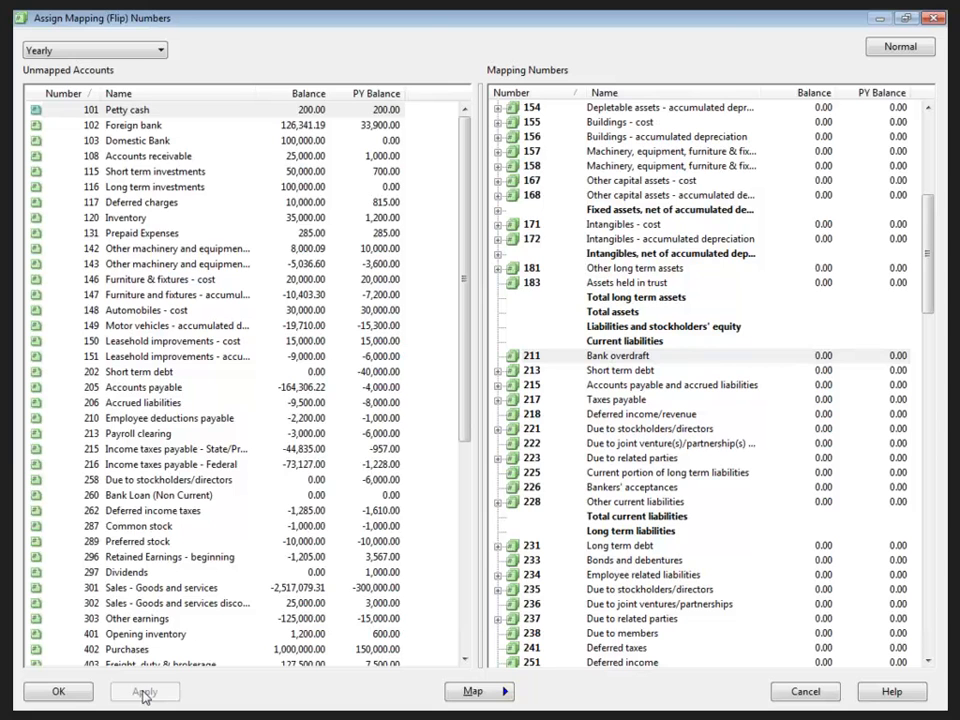
left_click(58, 693)
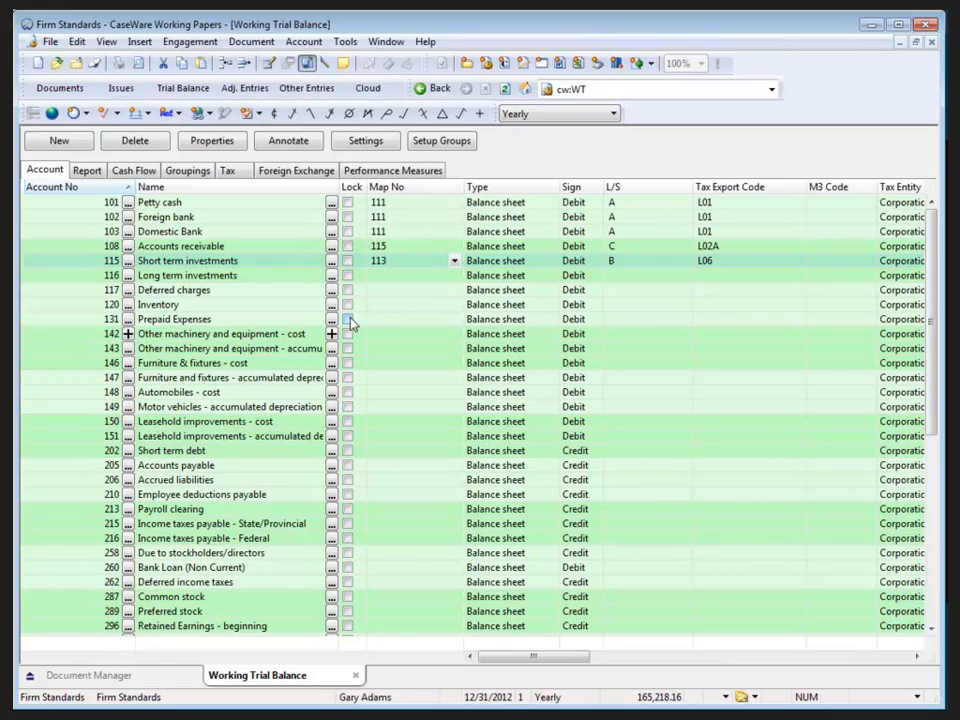
Step: Run Automap from the mapping Autofill options to assign map numbers to the unmapped accounts, and accept the options
left_click(350, 43)
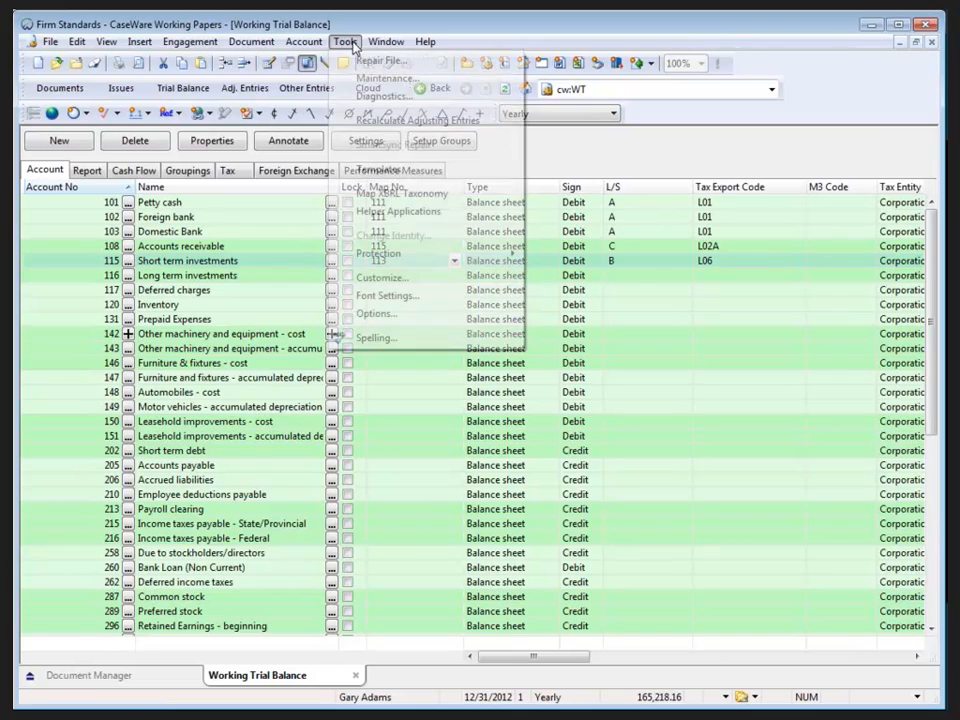
left_click(366, 313)
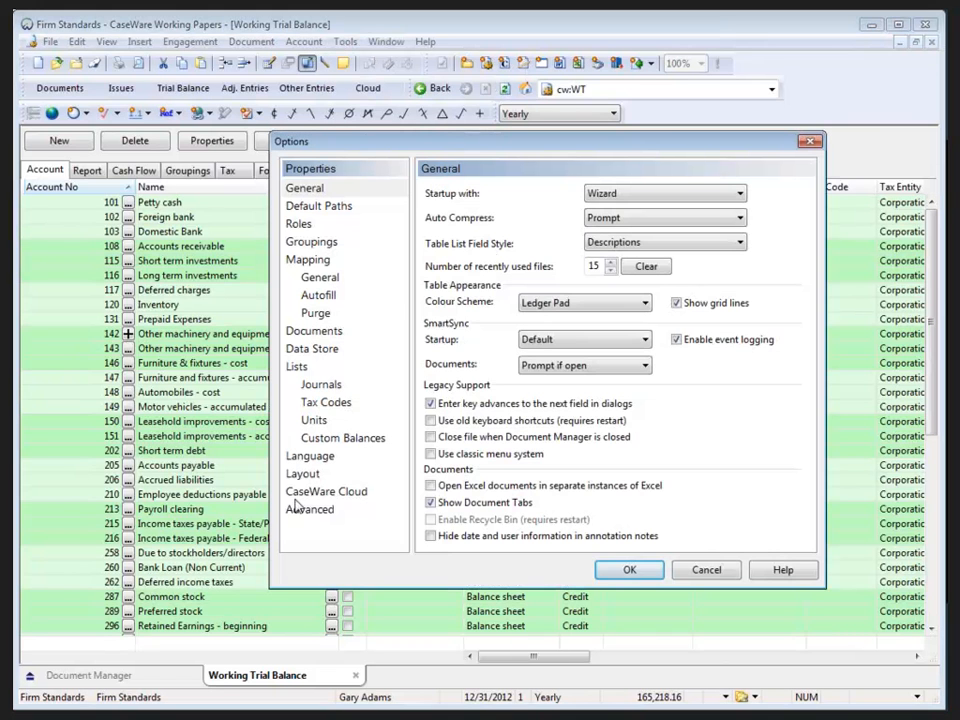
left_click(320, 297)
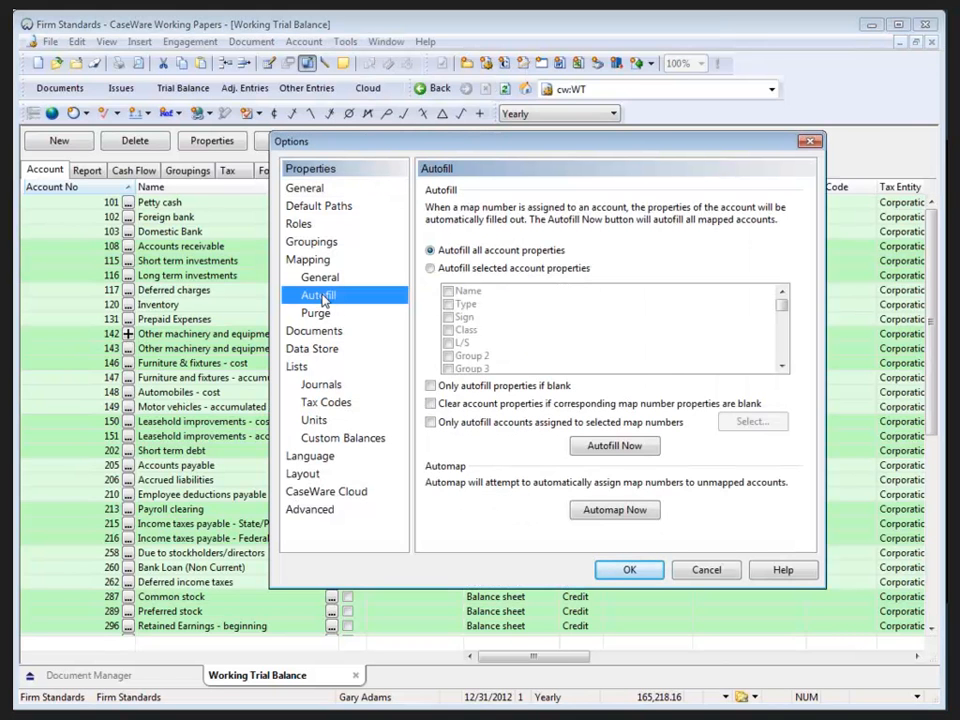
left_click(584, 511)
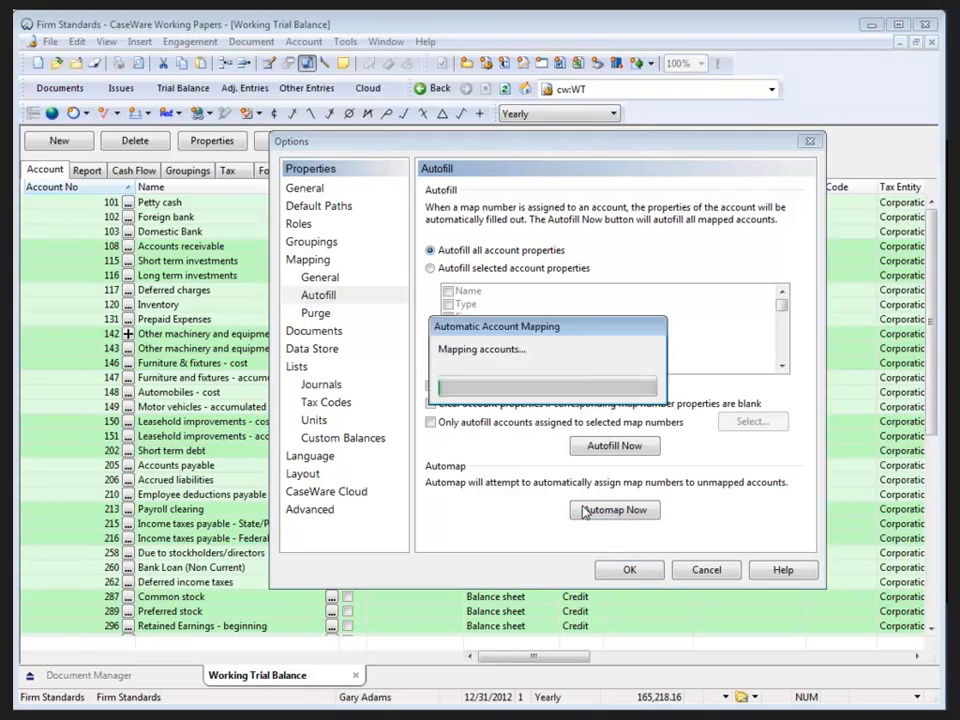
left_click(628, 571)
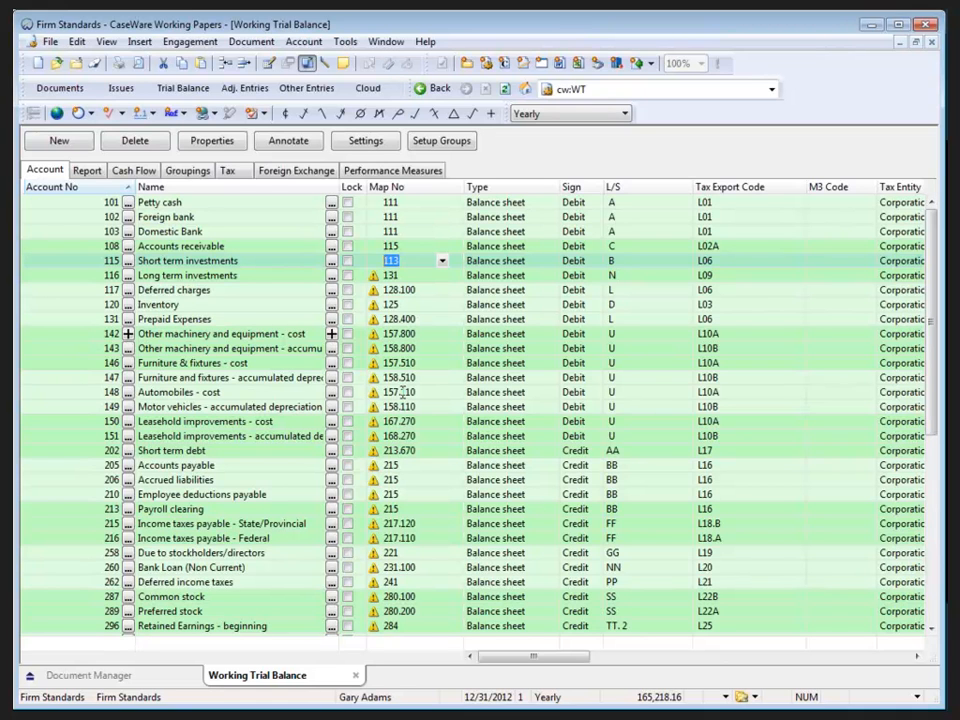
Step: Show the Map No Description column in the Working Trial Balance, placed directly after the Name column
mouse_move(372, 268)
left_click(106, 42)
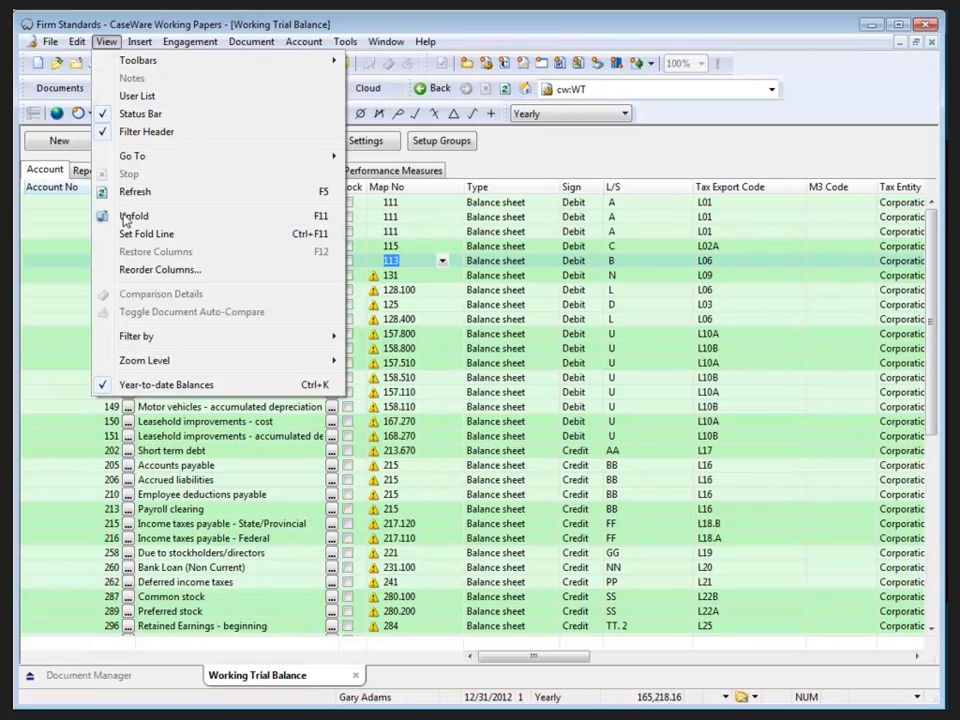
left_click(136, 269)
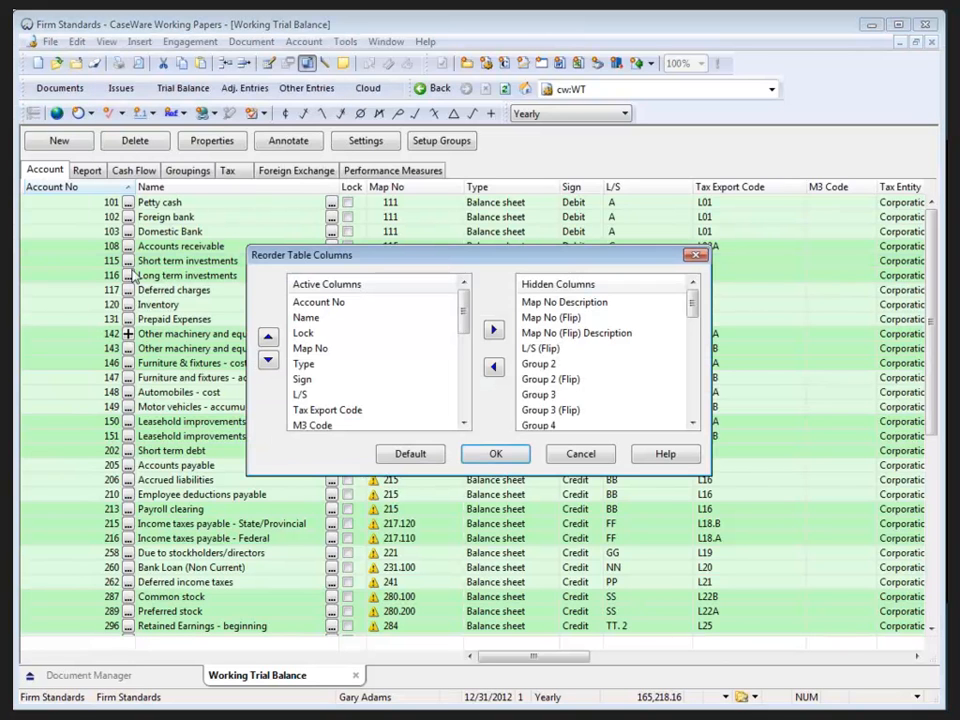
left_click(548, 301)
left_click(374, 304)
left_click_drag(372, 309, 336, 328)
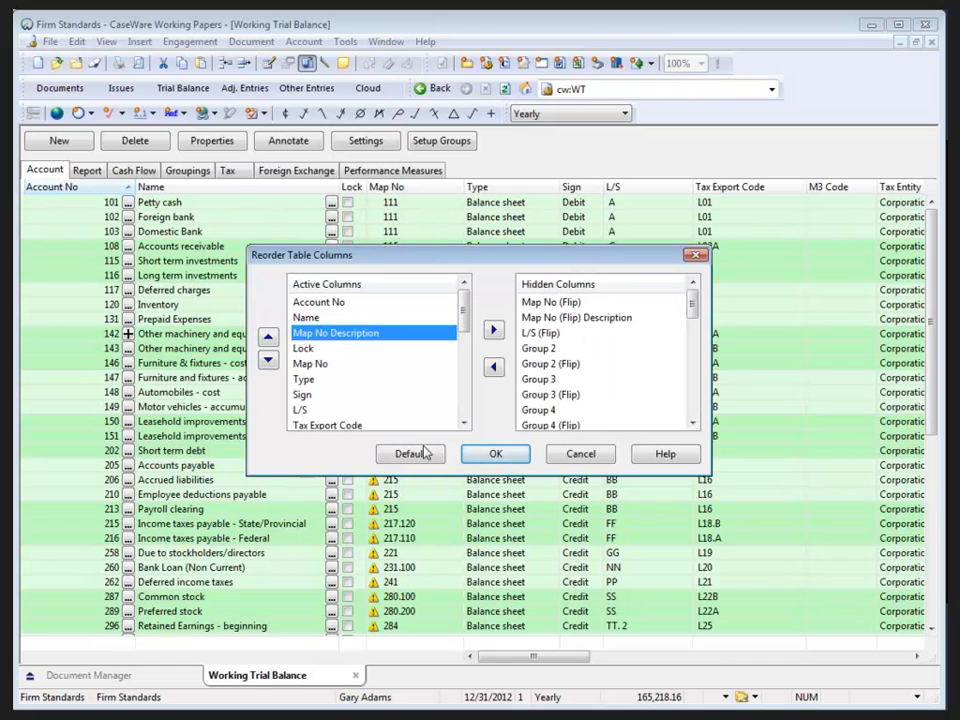
left_click(496, 455)
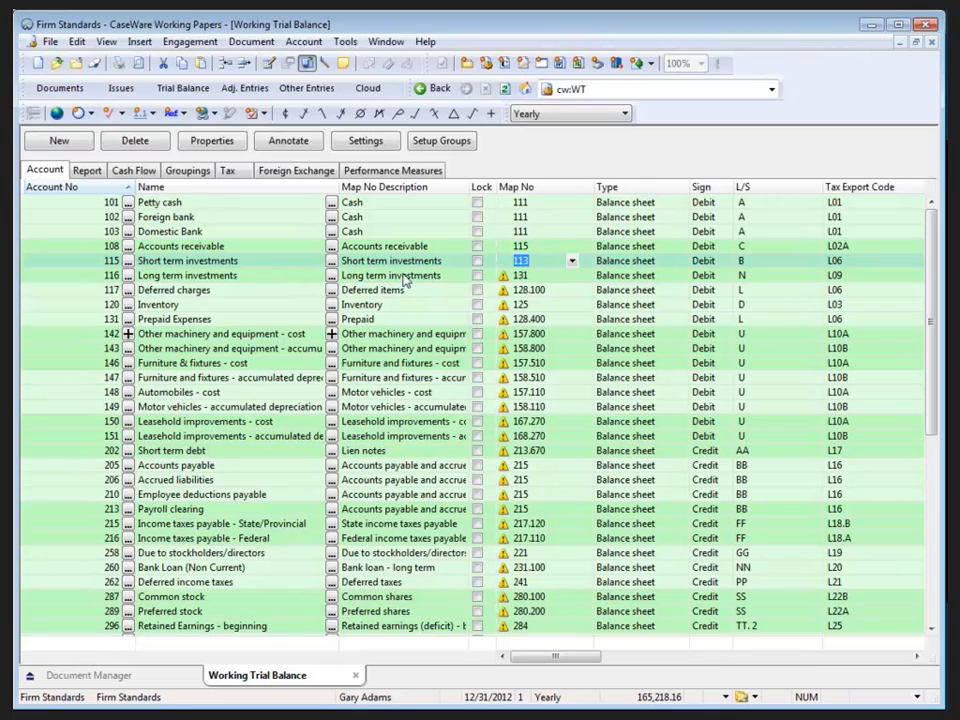
Step: Accept the automapped numbers individually for accounts 116, 117, 120 and 131
mouse_move(583, 279)
left_click(585, 277)
left_click(585, 290)
left_click(585, 304)
left_click(588, 319)
Step: Clear the automapped number 311 from account 600 Gains (losses) on disposal
scroll(290, 433, "down", 3)
scroll(299, 435, "down", 6)
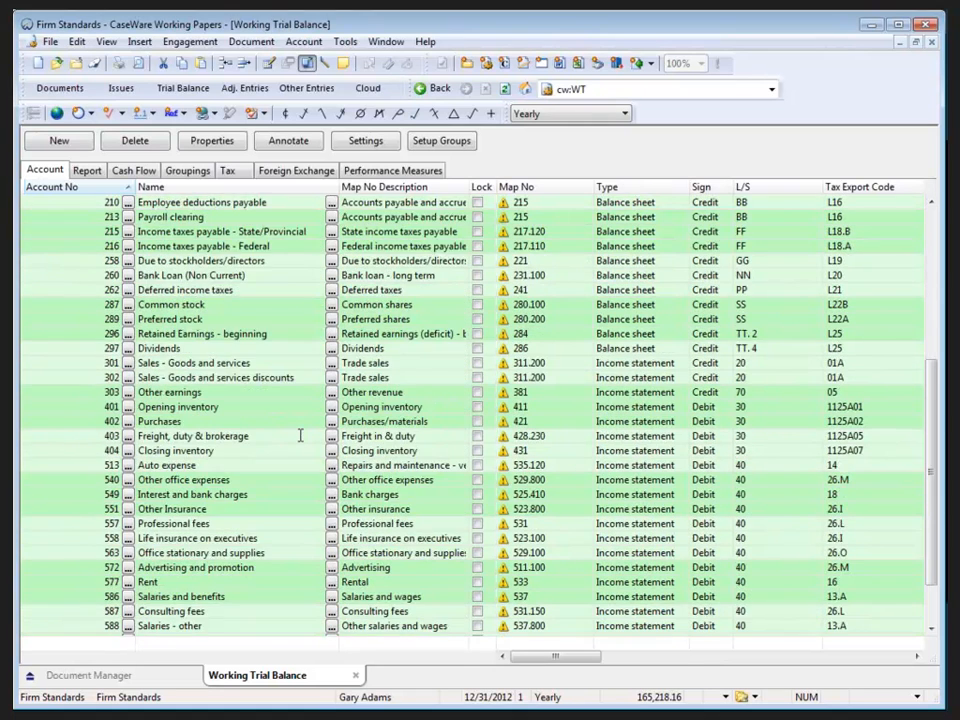
left_click(20, 599)
left_click(537, 600)
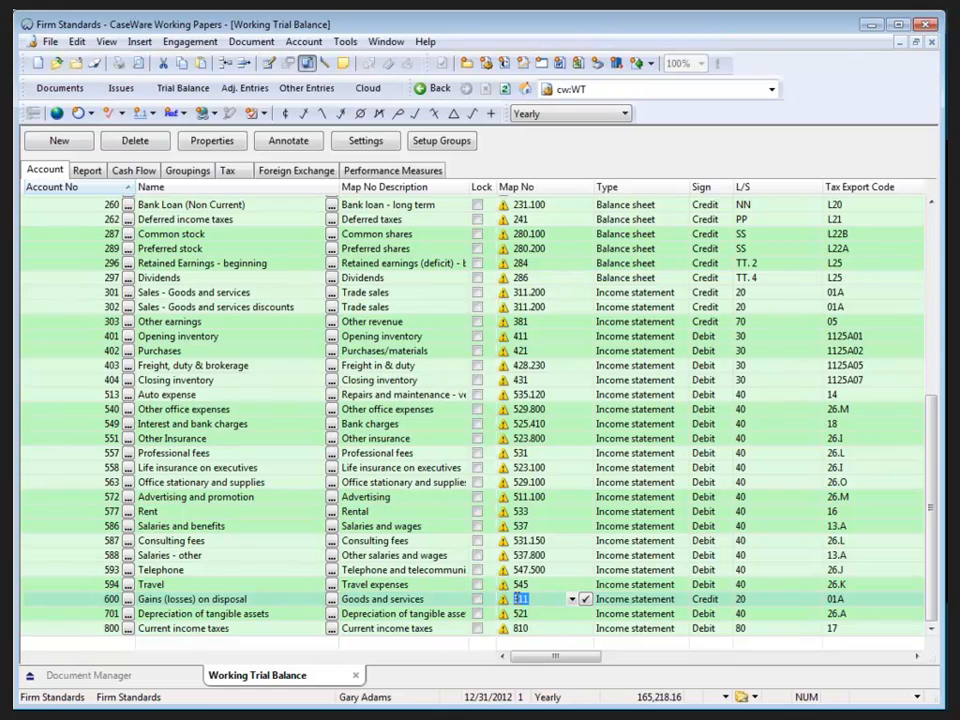
key("Delete")
key("Tab")
left_click(517, 599)
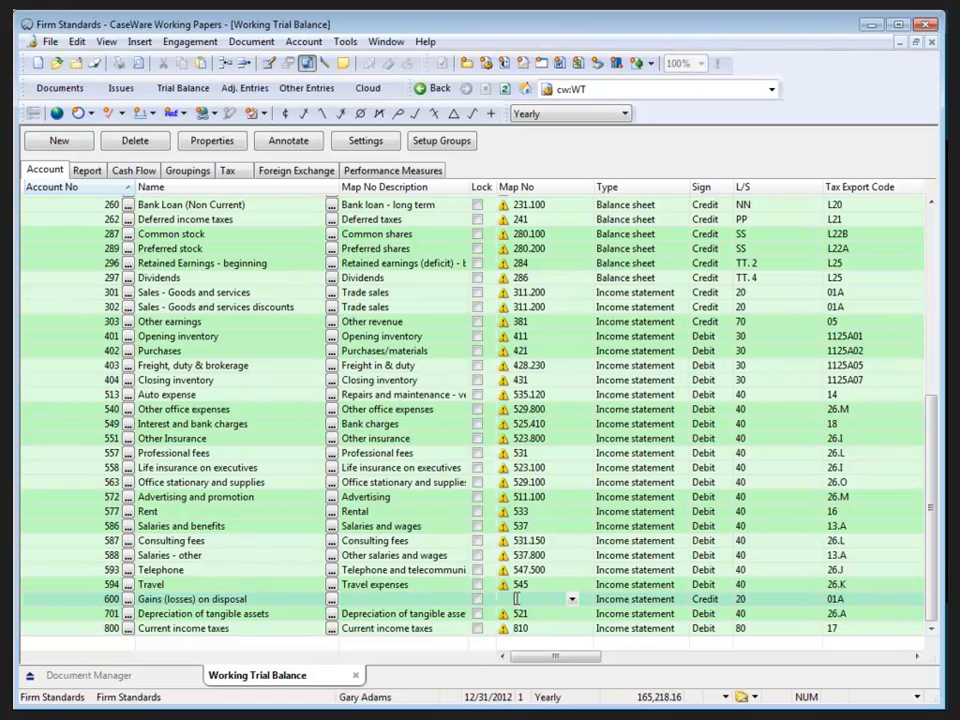
Step: Accept all remaining automapped numbers in the Map No column at once
right_click(525, 187)
left_click(573, 256)
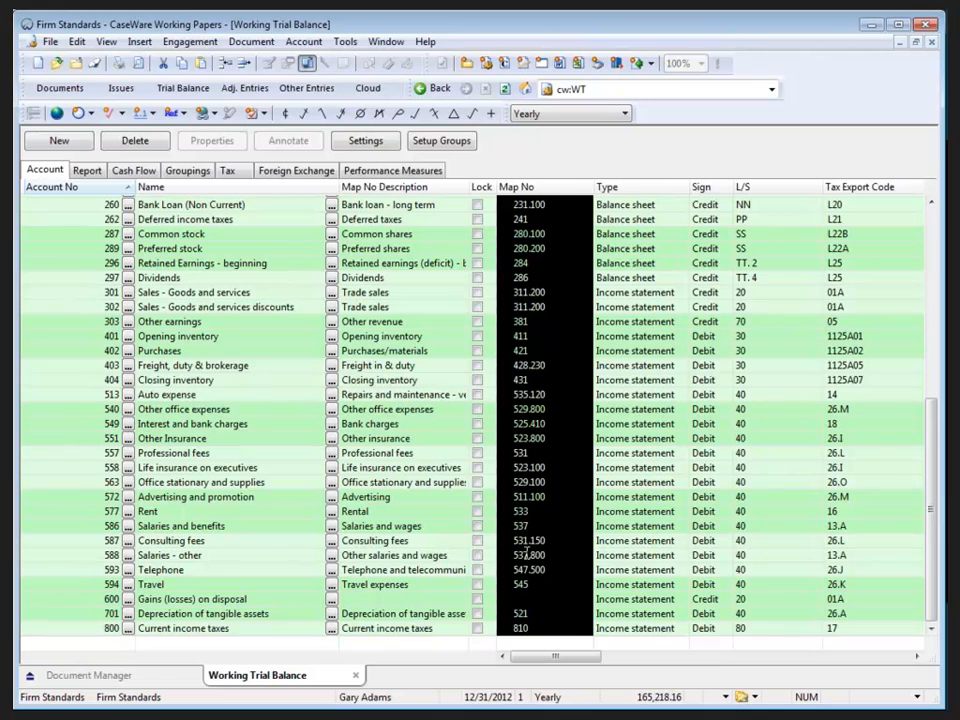
left_click(524, 596)
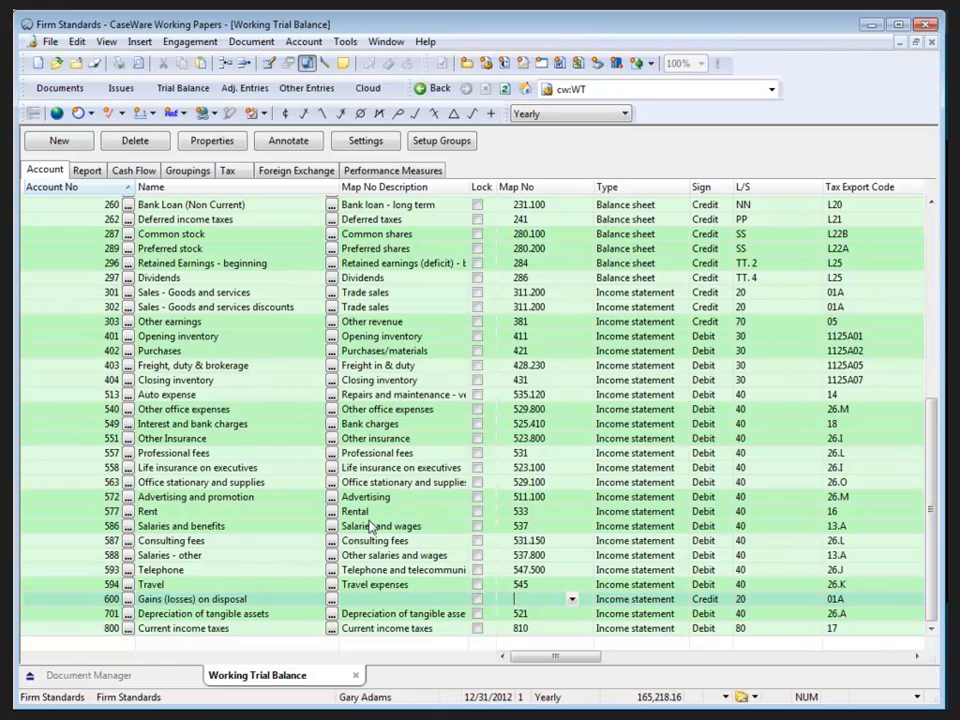
Step: Assign mapping number 361 Gains (losses) on disposal to account 600 in Assign Mapping Numbers and apply the mapping
left_click(305, 41)
left_click(326, 254)
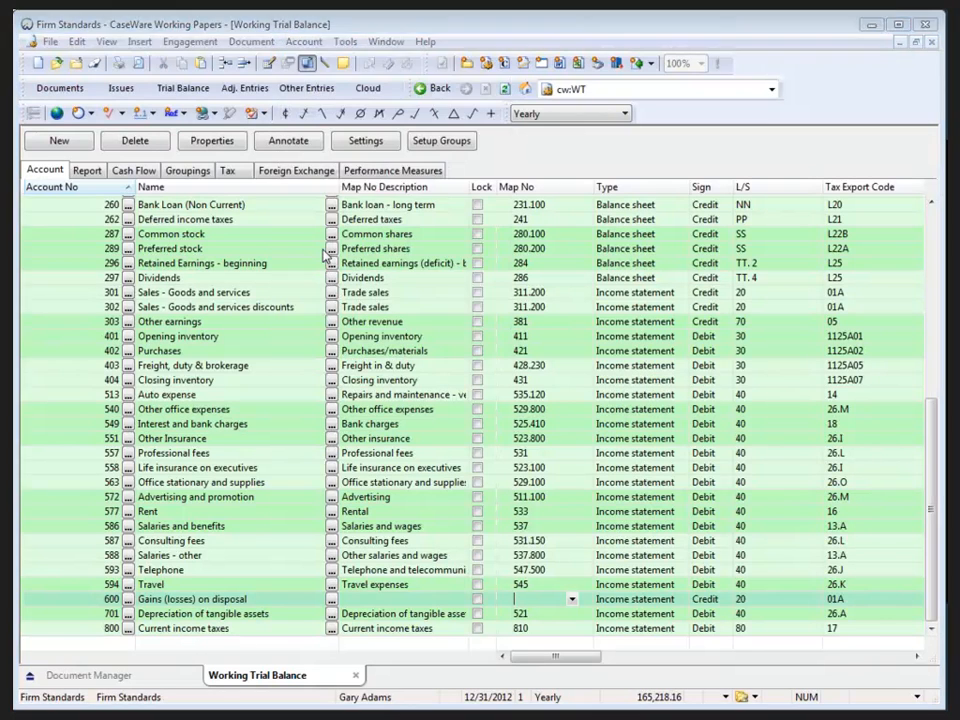
left_click(103, 110)
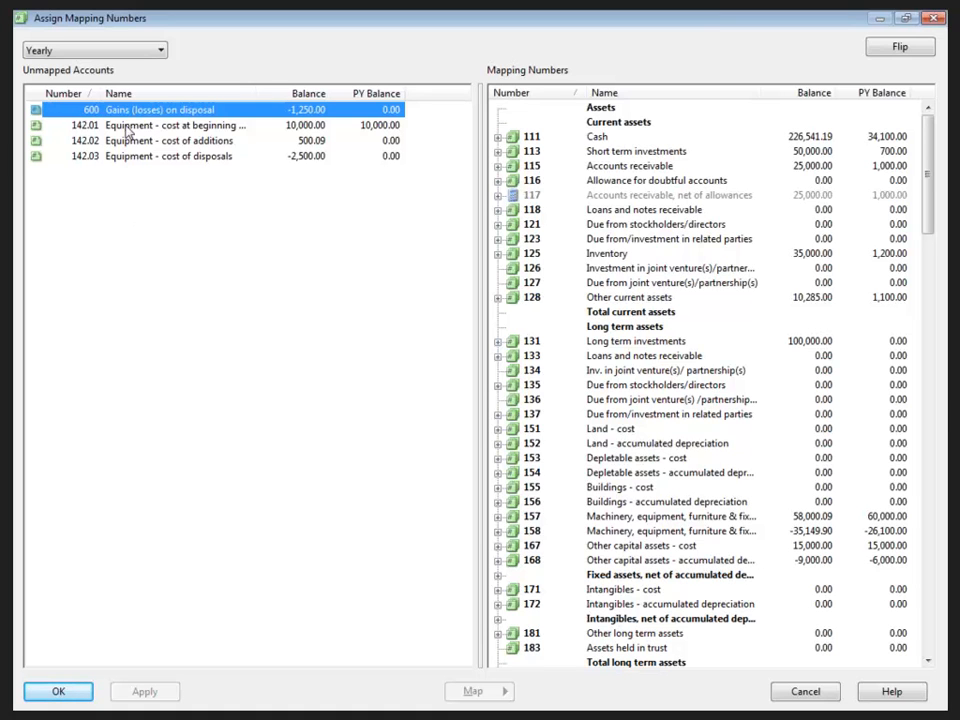
left_click(930, 421)
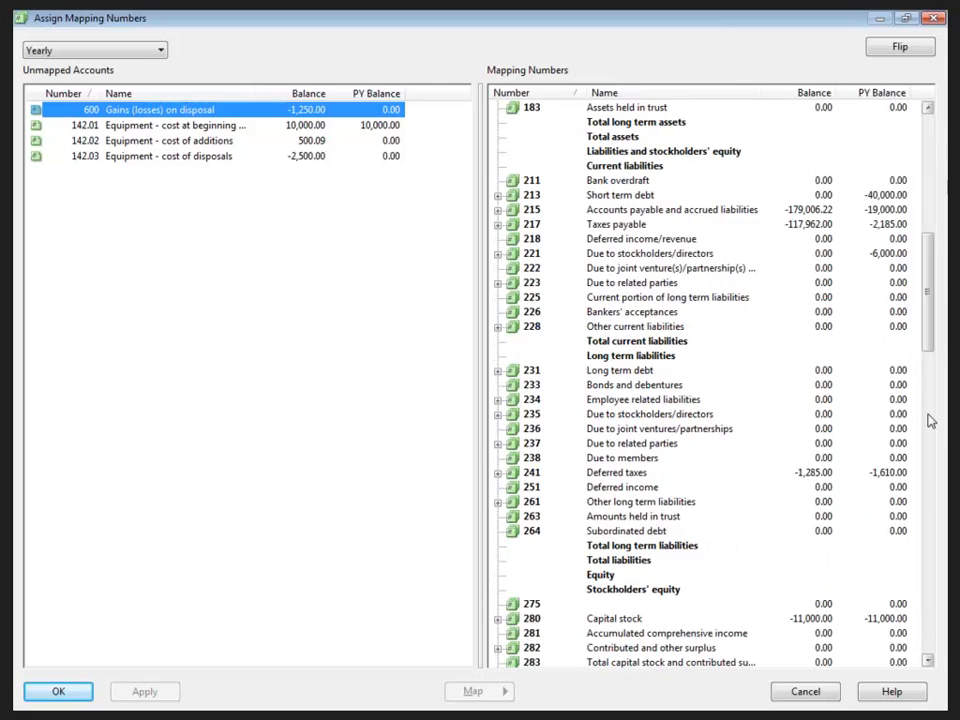
left_click(930, 421)
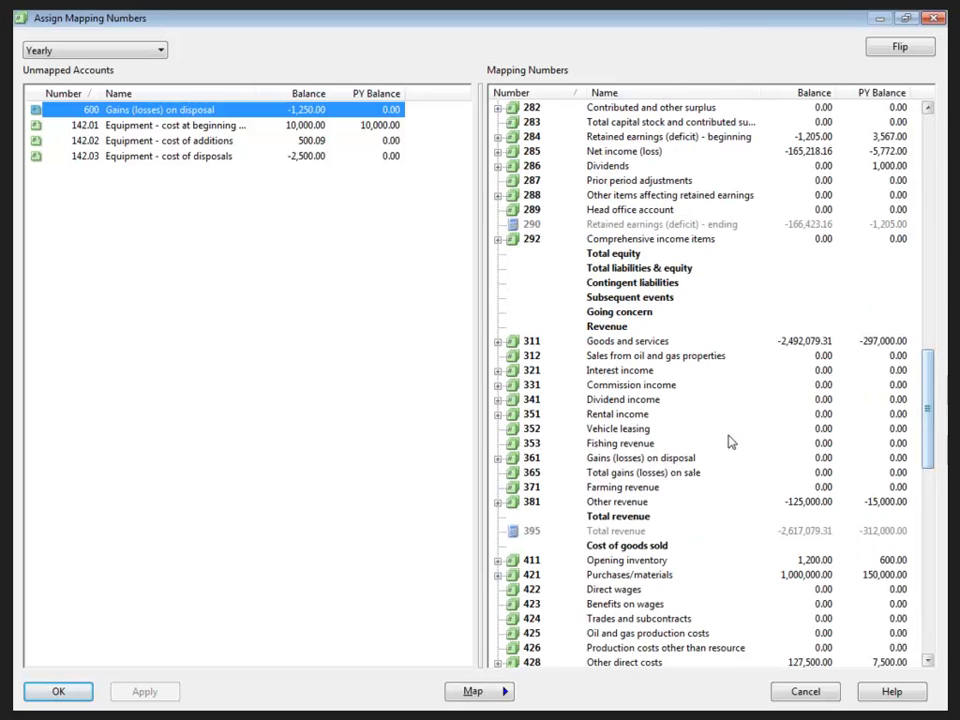
left_click(617, 457)
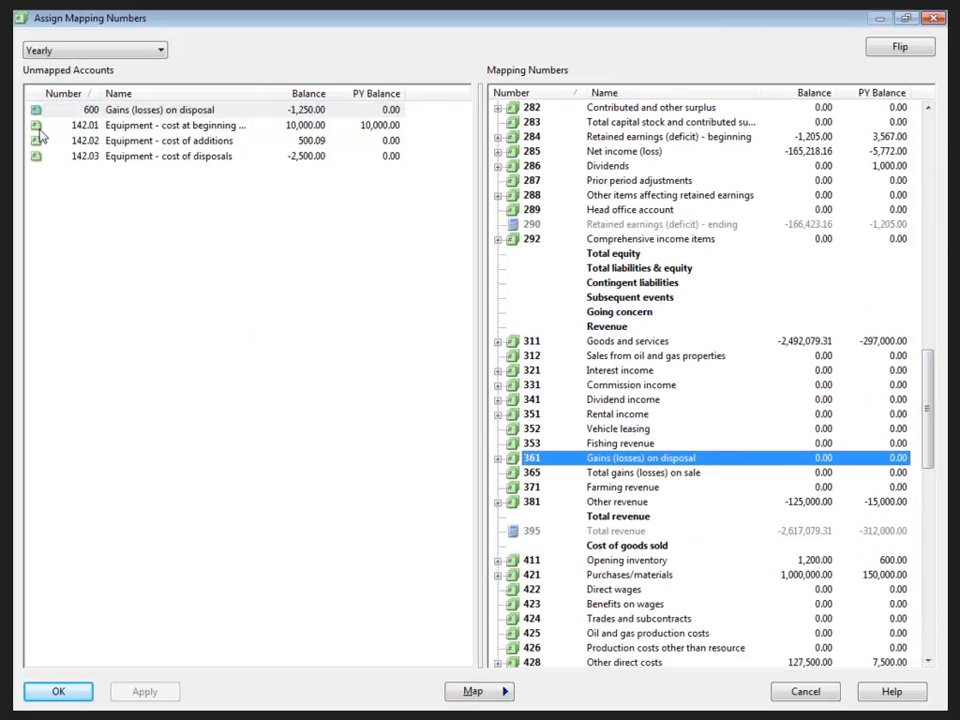
left_click_drag(35, 113, 513, 460)
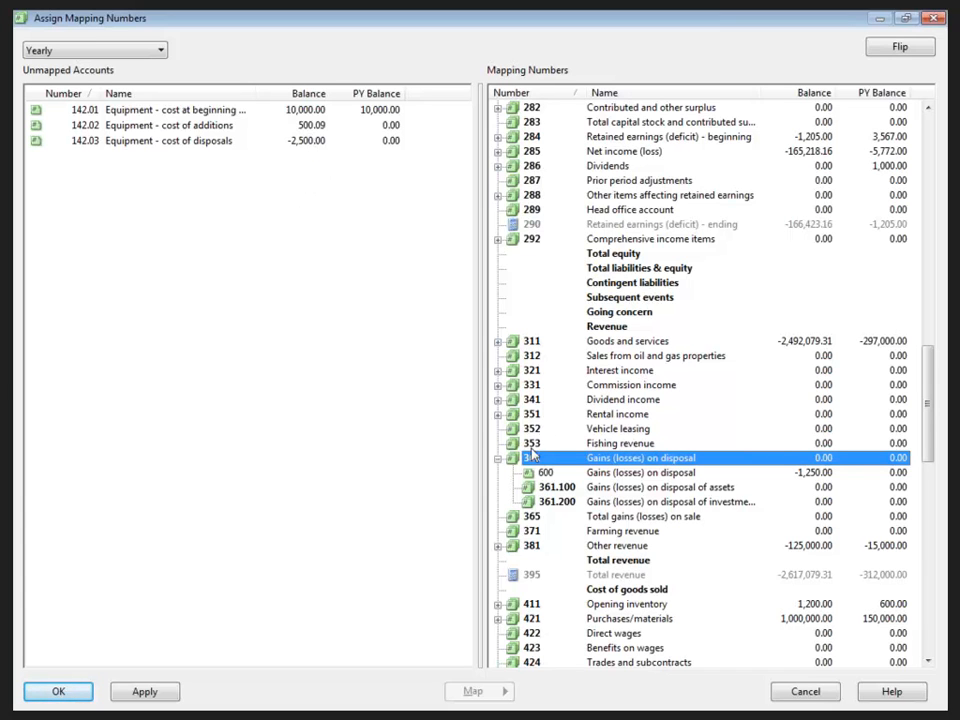
left_click(144, 692)
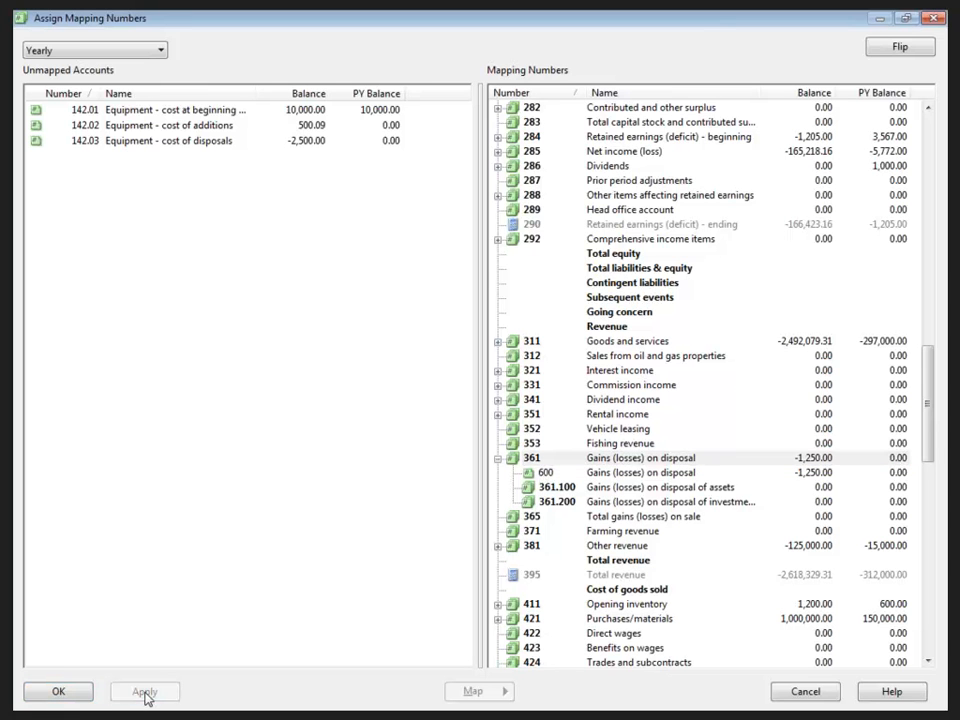
left_click(59, 692)
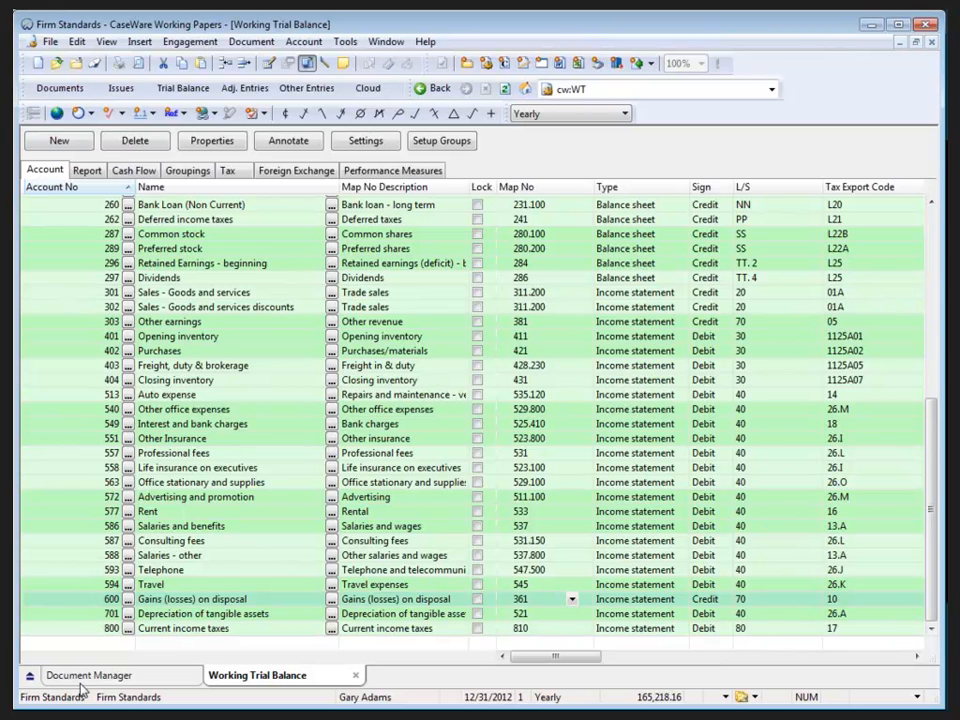
Step: Close the Working Trial Balance and look through the working paper folders in the Document Manager down to Assets
left_click(356, 676)
left_click(153, 592)
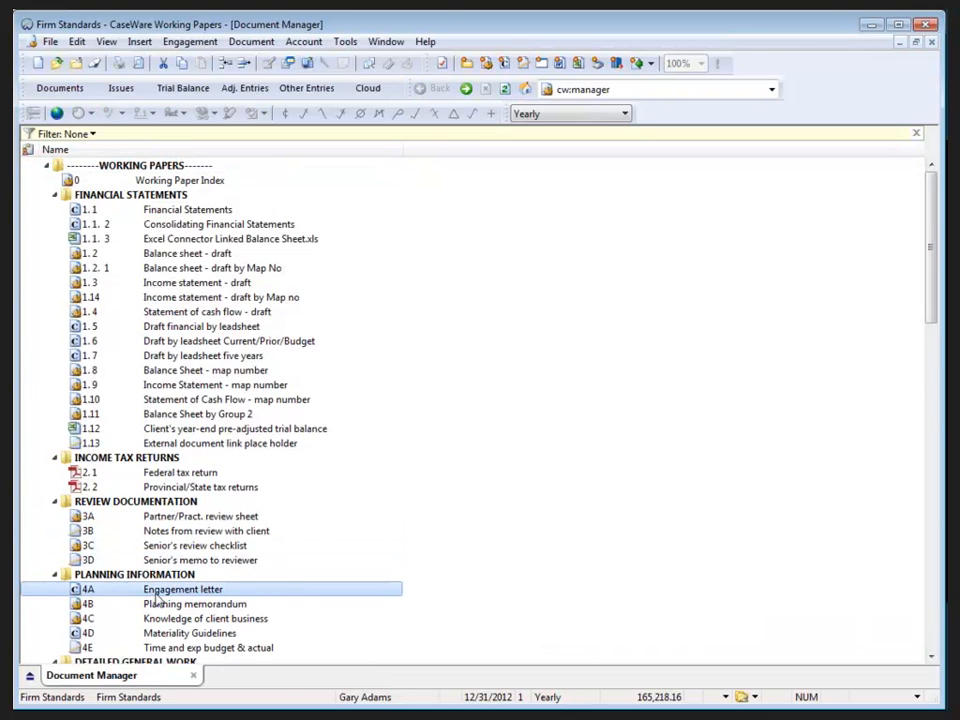
scroll(155, 593, "down", 1)
scroll(155, 597, "down", 6)
left_click(163, 604)
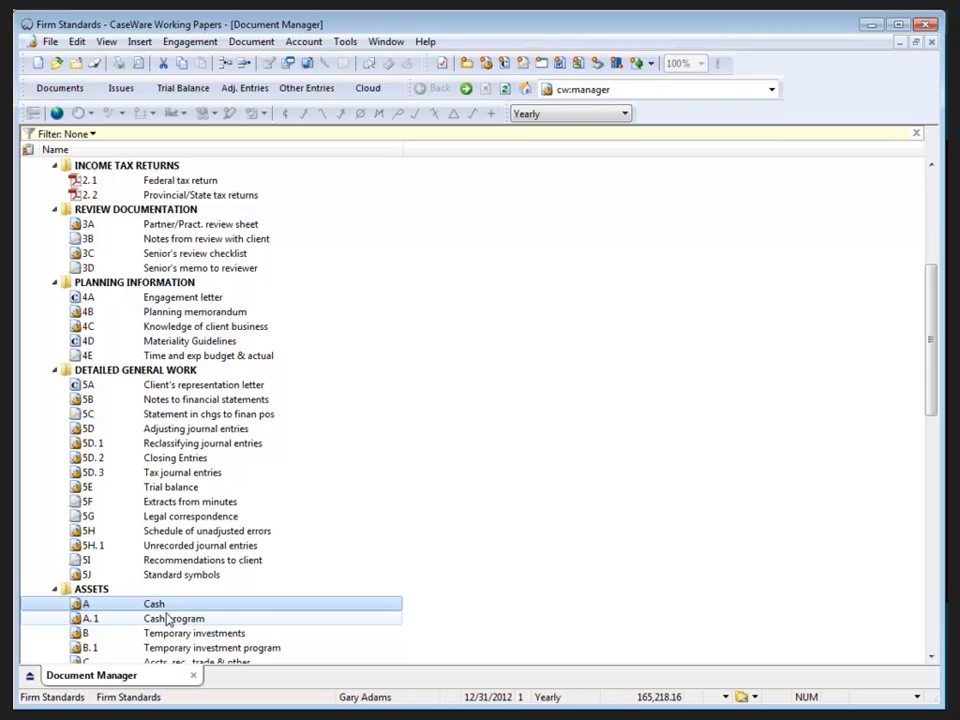
Step: Copy the Financial Reports and Template Setup and Control Documents folders from the Financials5US document library into Financial Statements, below document 1.13
left_click(651, 63)
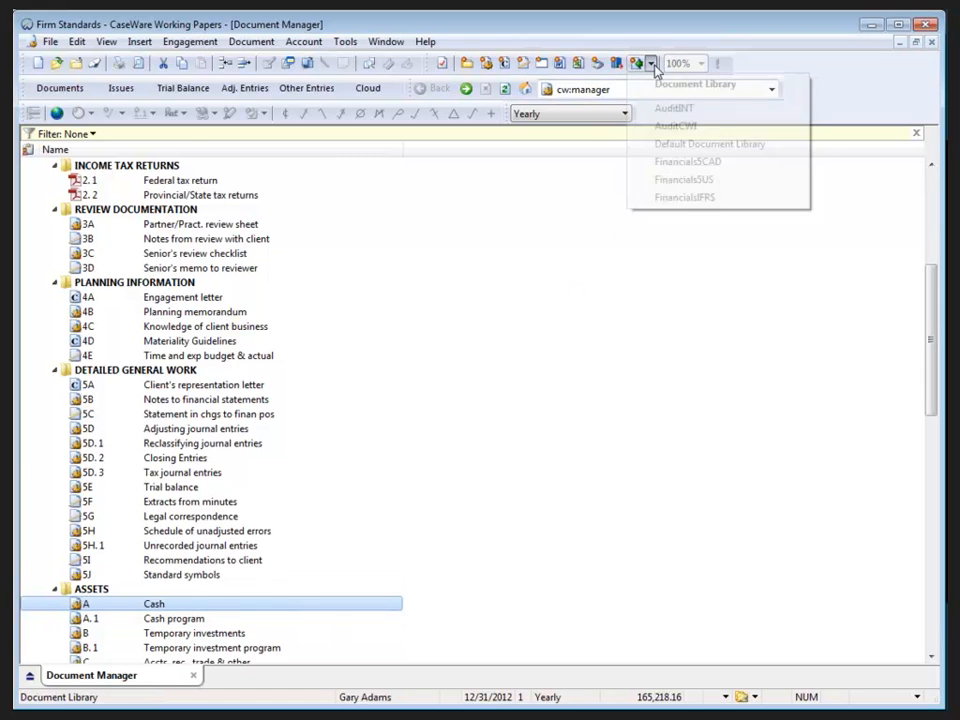
left_click(672, 181)
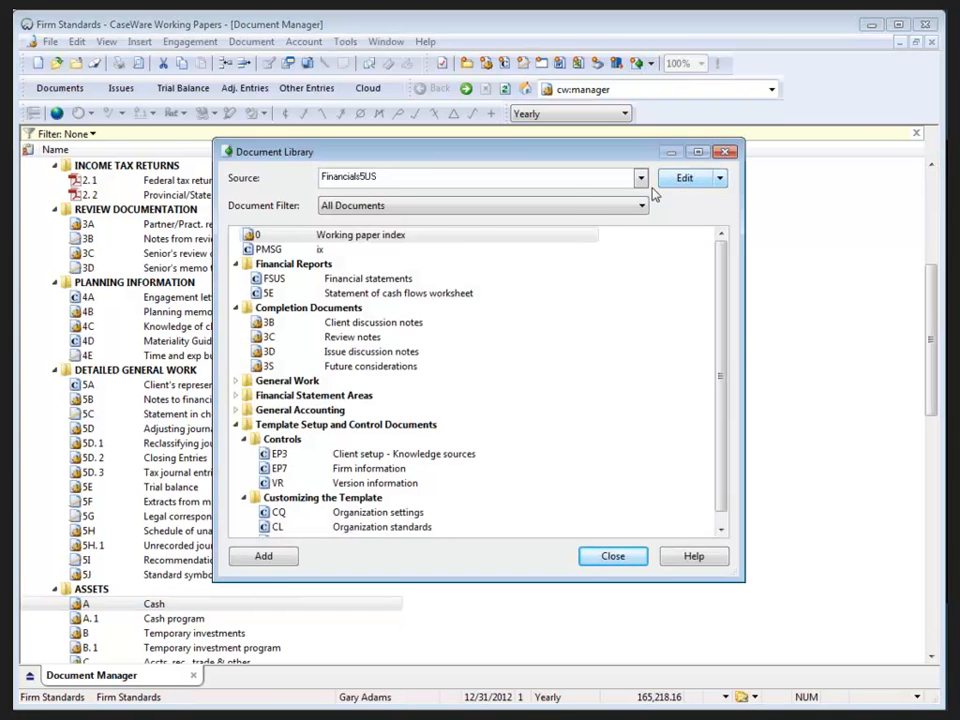
left_click(315, 266)
left_click(290, 425)
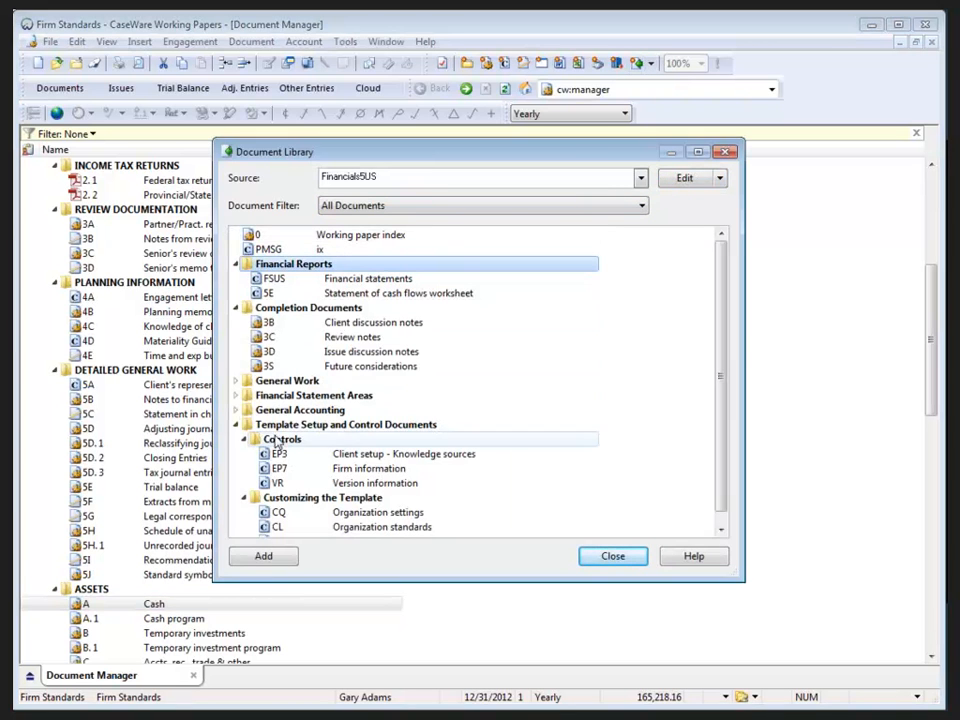
left_click_drag(250, 262, 127, 447)
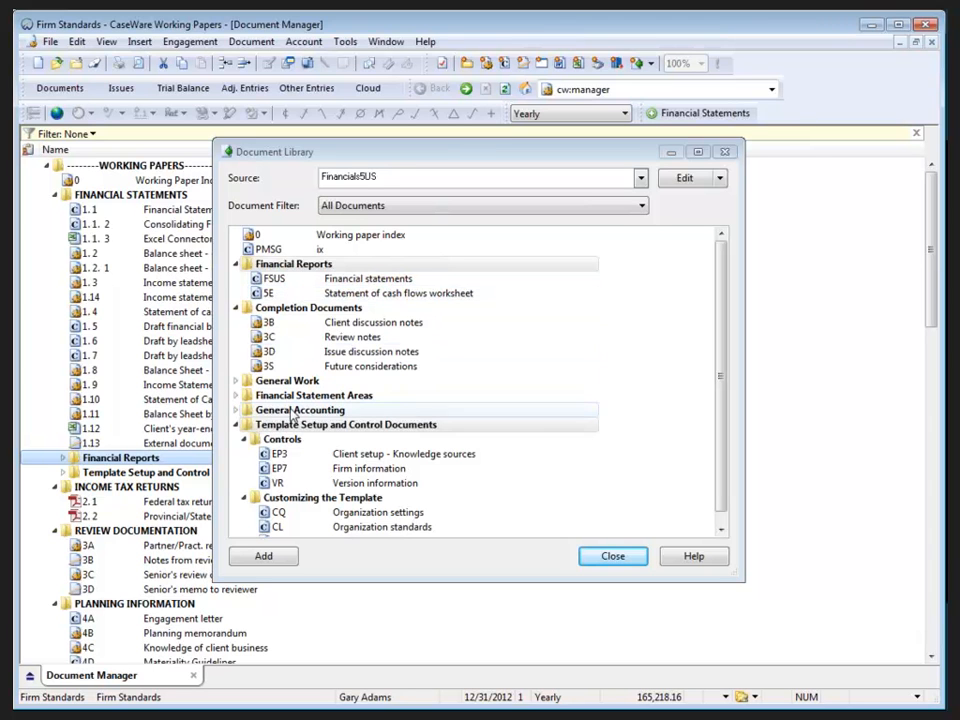
left_click(612, 556)
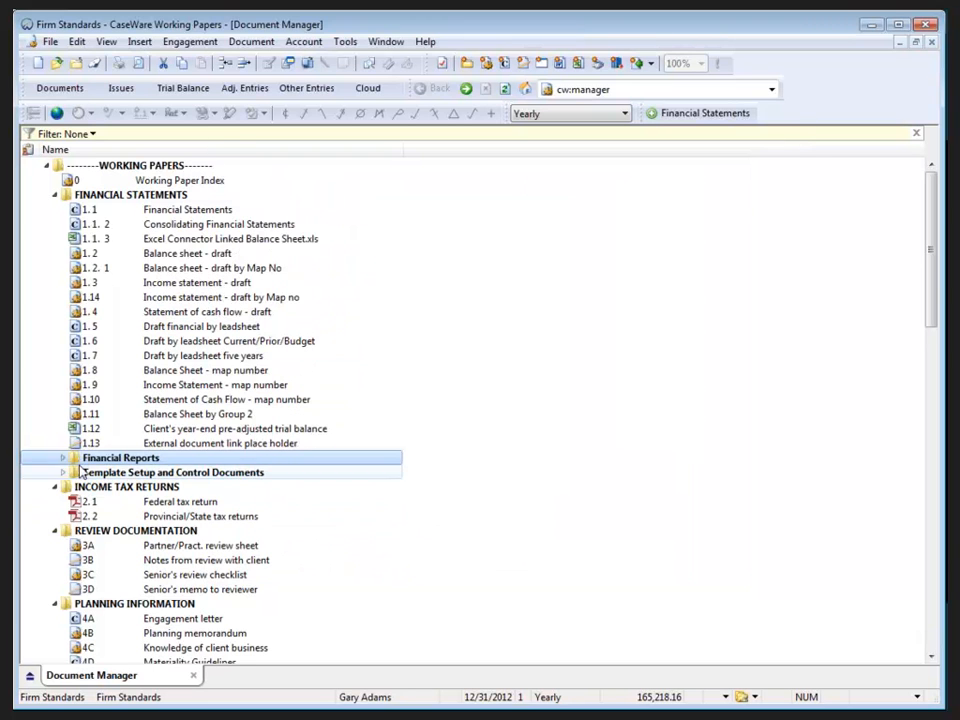
Step: Open the FSUS Financial statements document from the Financial Reports folder and agree to insert the additional recommended content
left_click(62, 457)
left_click(104, 472)
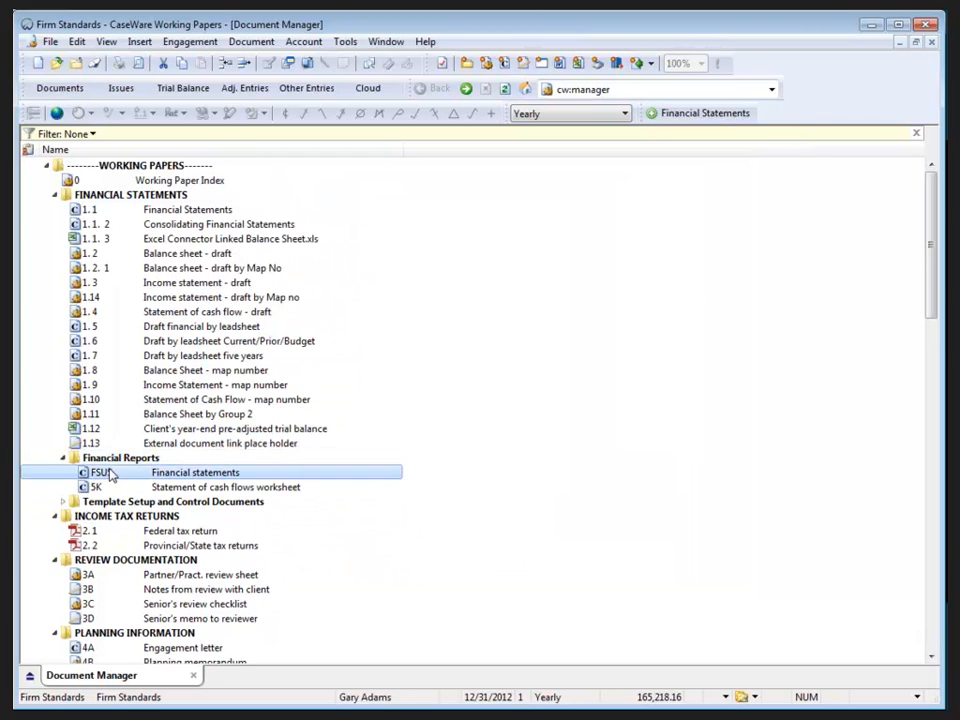
double_click(175, 474)
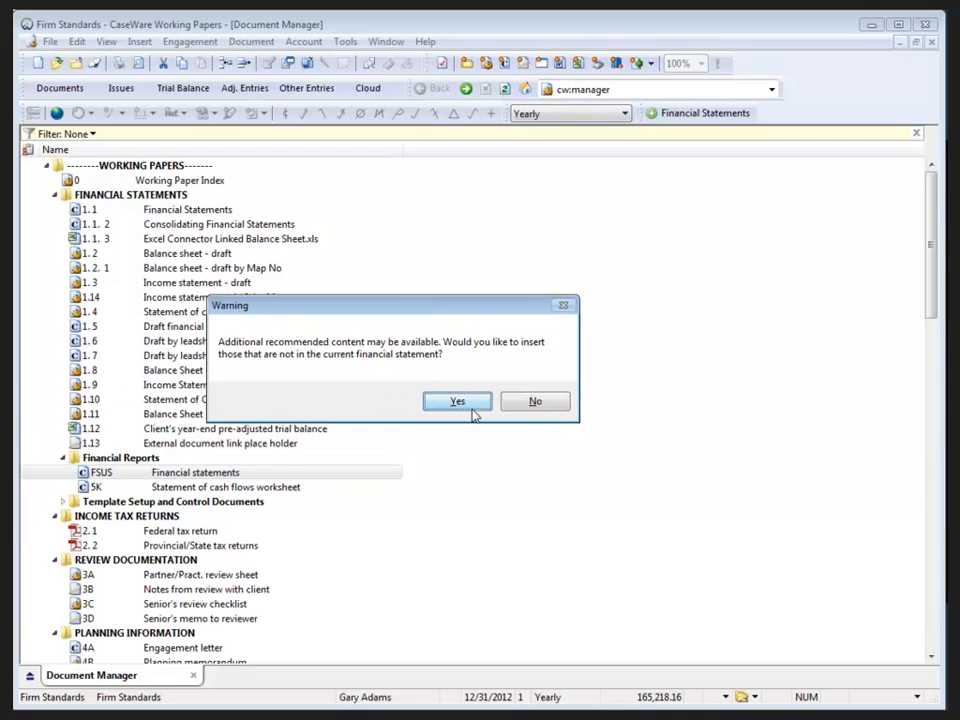
left_click(474, 405)
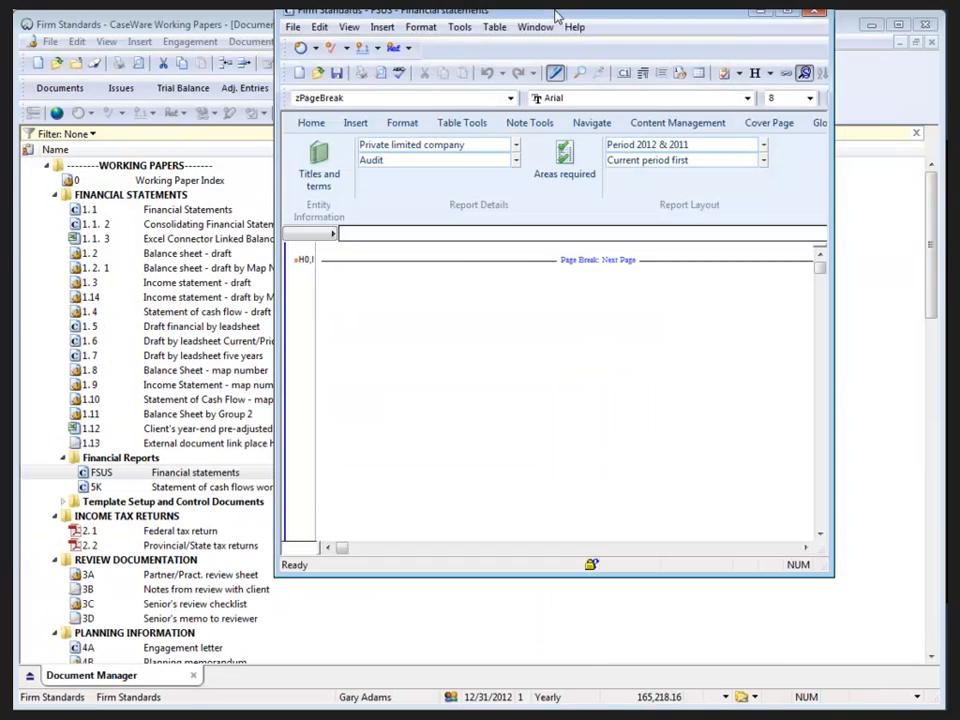
Step: Examine the mapped balance sheet lines in the financial statements, in the document and in print preview up to page 5
scroll(383, 527, "down", 8)
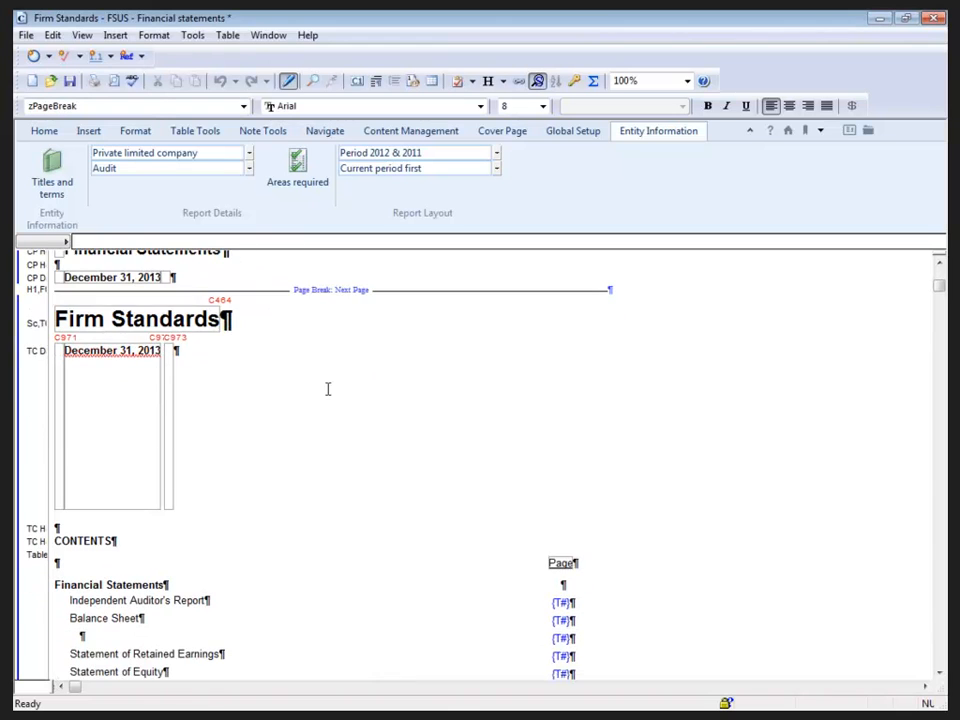
scroll(327, 389, "down", 15)
scroll(341, 378, "down", 15)
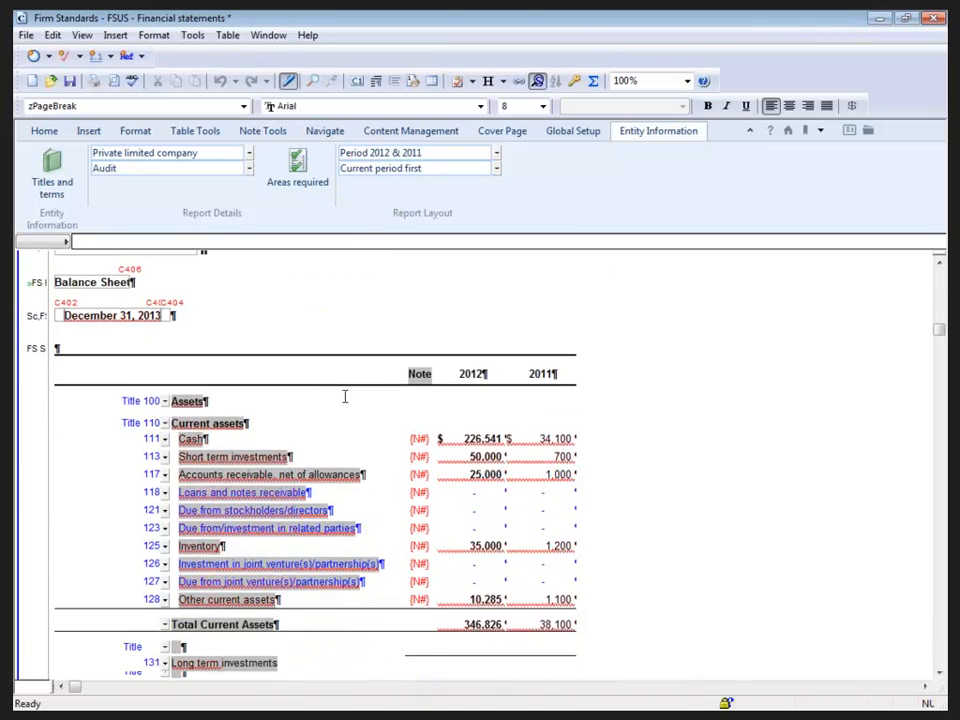
scroll(344, 397, "down", 3)
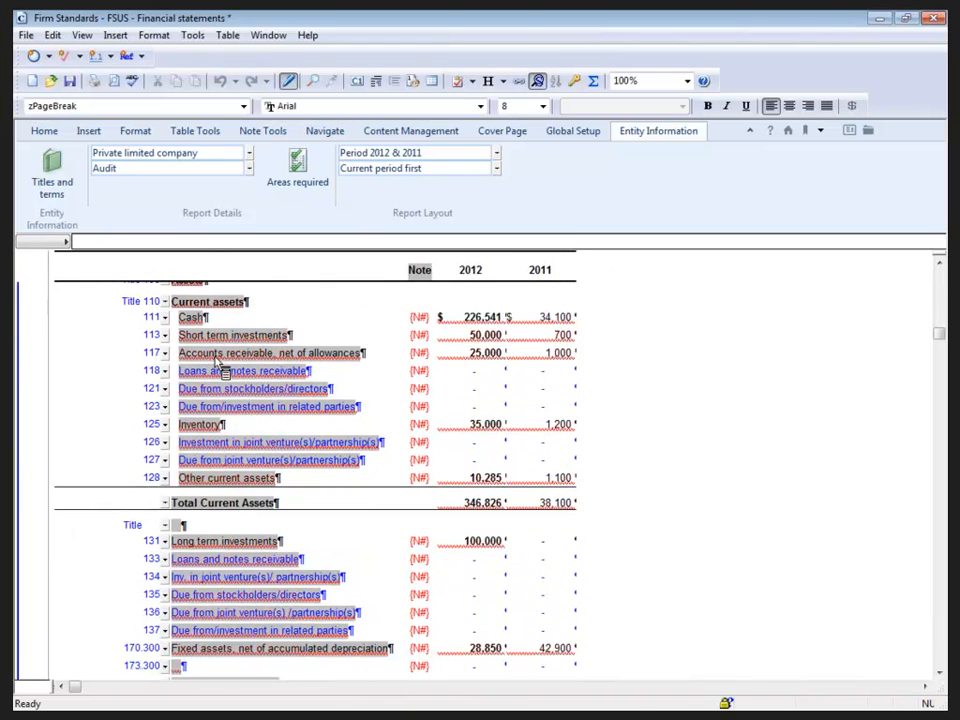
left_click(114, 82)
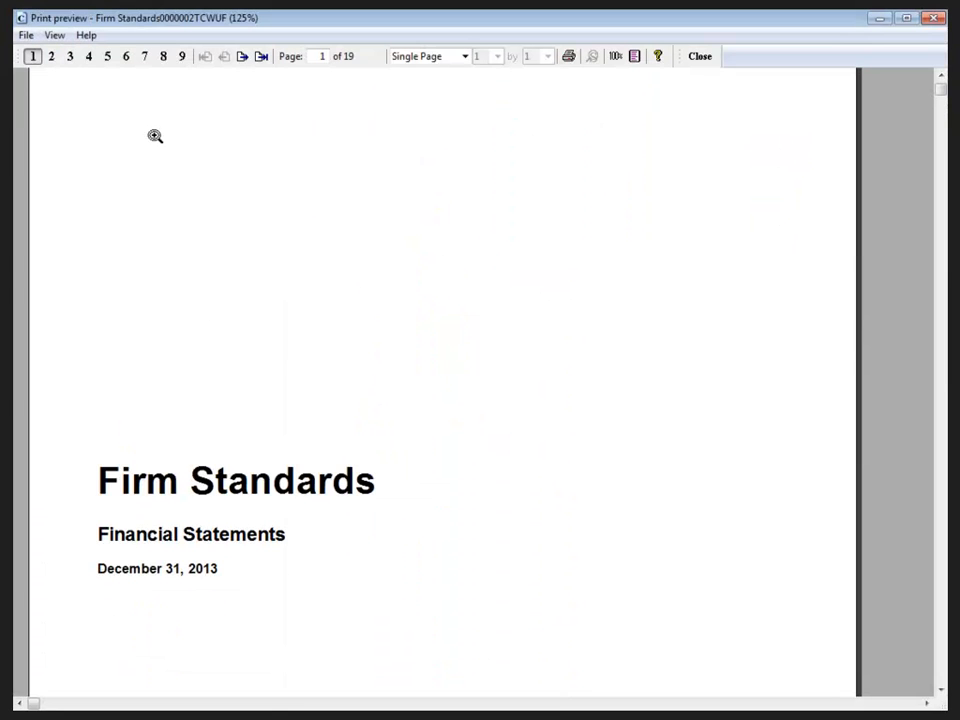
left_click(242, 57)
left_click(242, 57)
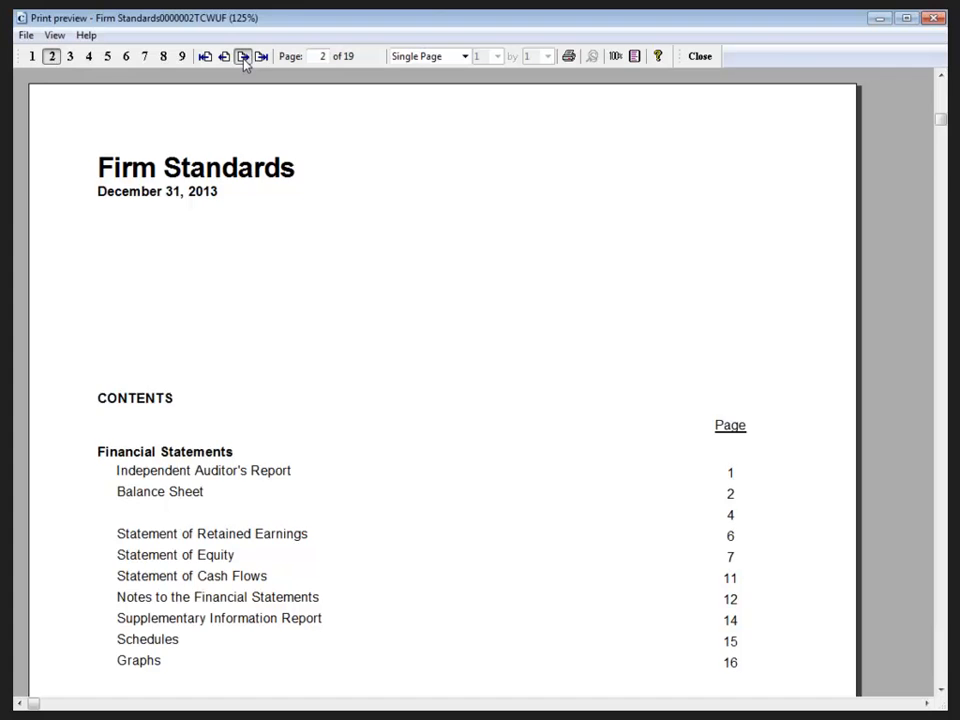
left_click(242, 57)
left_click(242, 57)
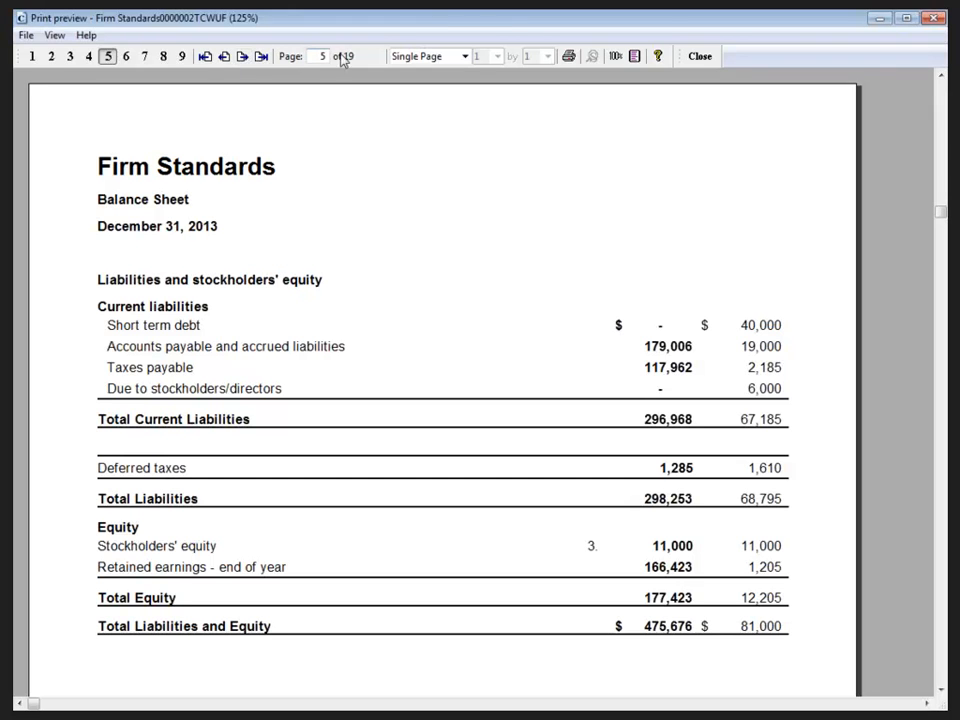
Step: Close the print preview and the FSUS Financial statements document, saving its changes
left_click(702, 57)
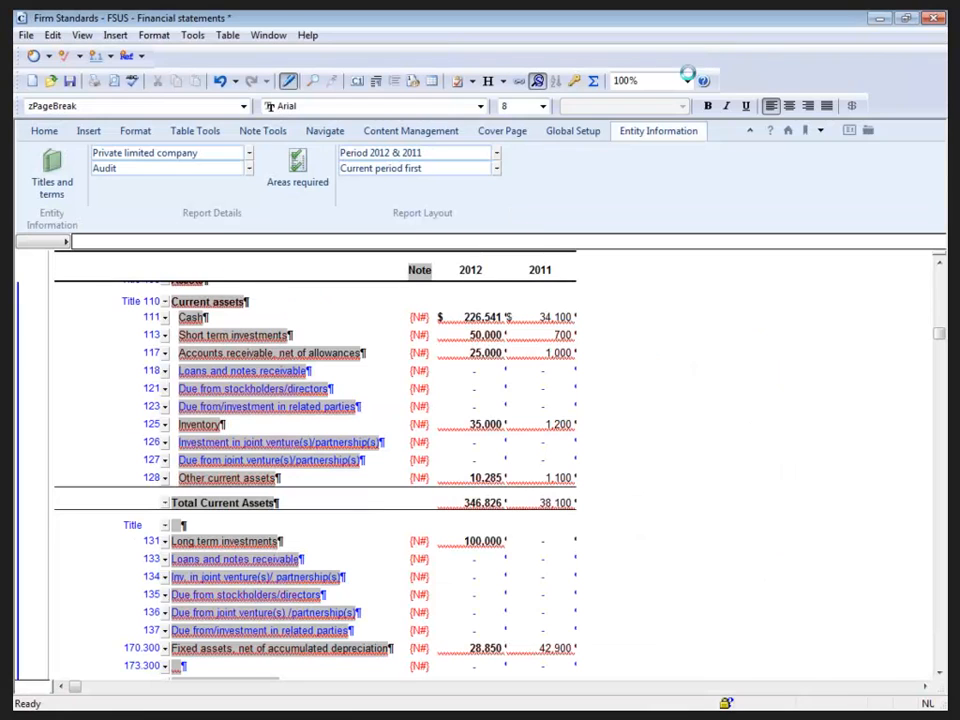
left_click(934, 19)
left_click(489, 442)
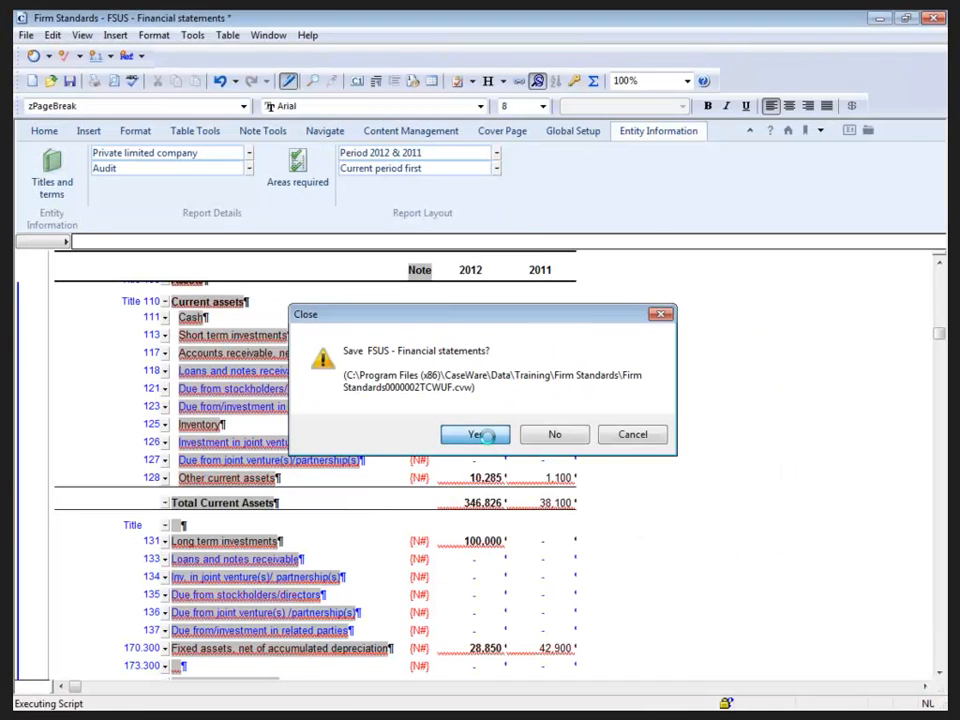